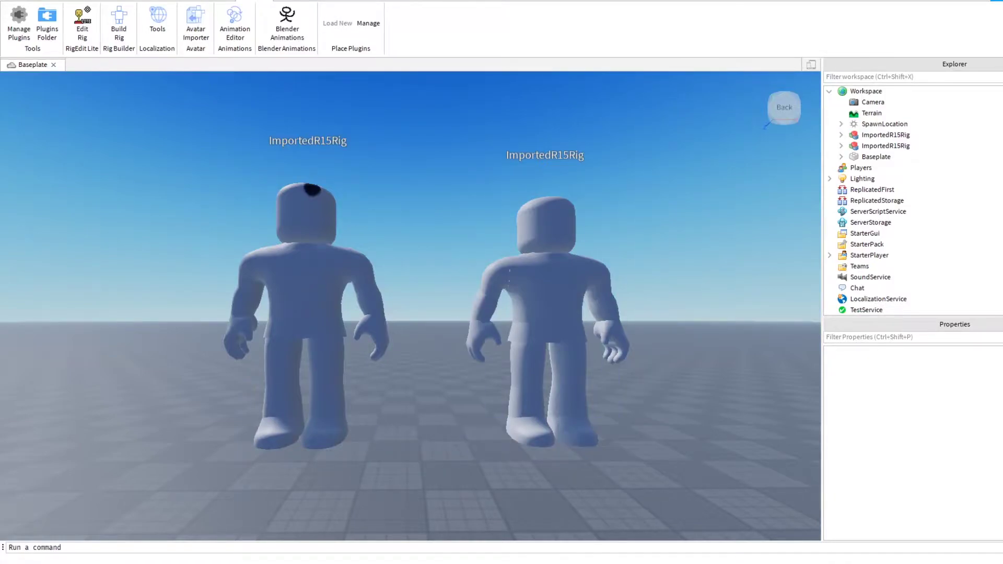
# Step: Look over the two imported rigs in the viewport and open the Avatar Importer's avatar type selection
pyautogui.moveTo(449, 369); pyautogui.dragTo(448, 370, button='right')
pyautogui.scroll(-3, 439, 349)
pyautogui.scroll(5, 447, 334)
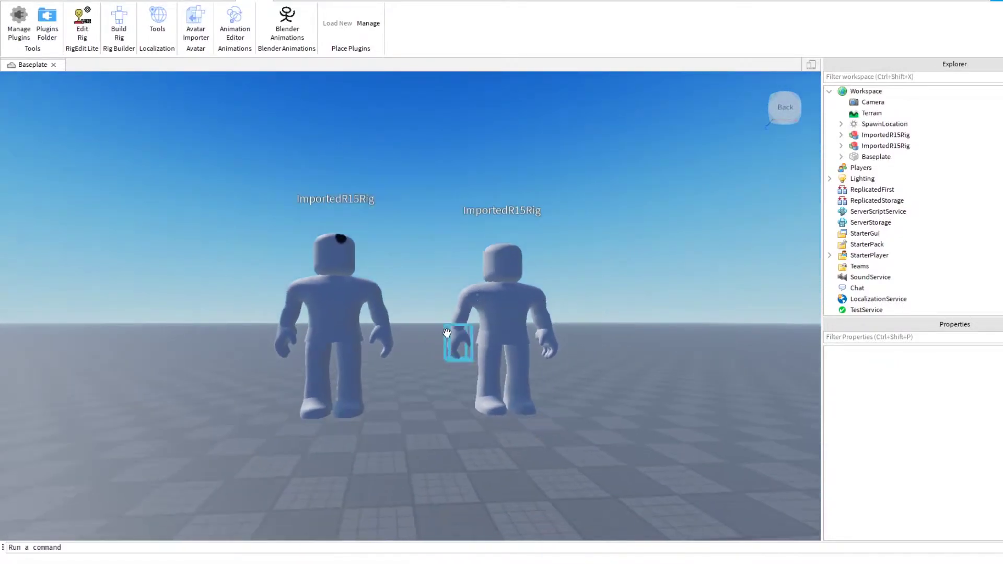
pyautogui.scroll(-2, 457, 330)
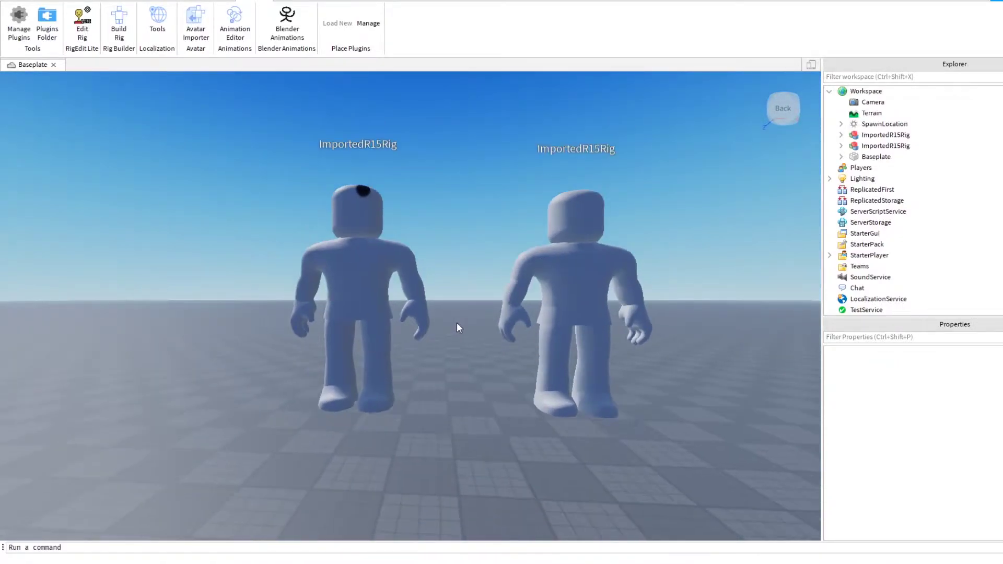
pyautogui.moveTo(456, 327); pyautogui.dragTo(432, 340, button='middle')
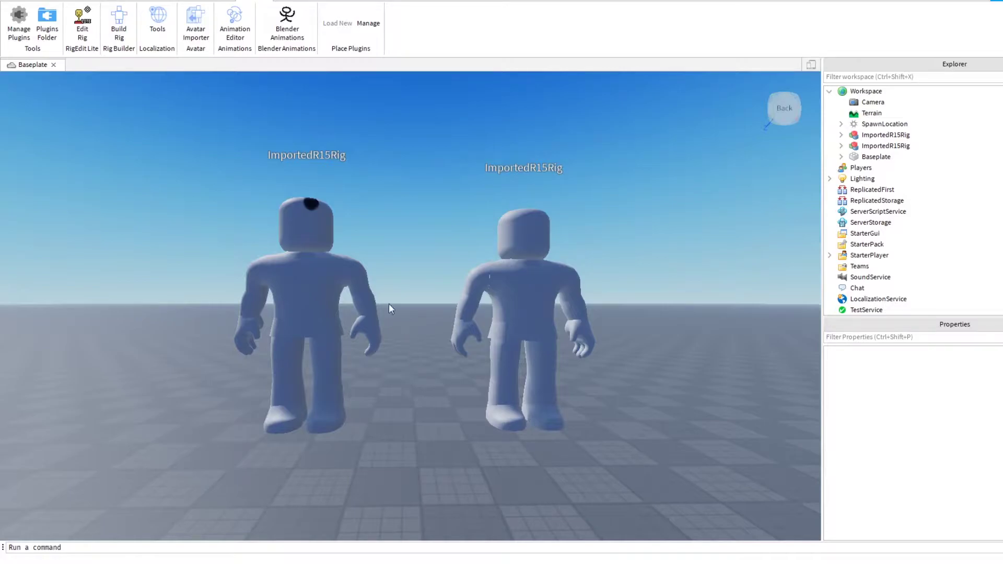
pyautogui.click(199, 28)
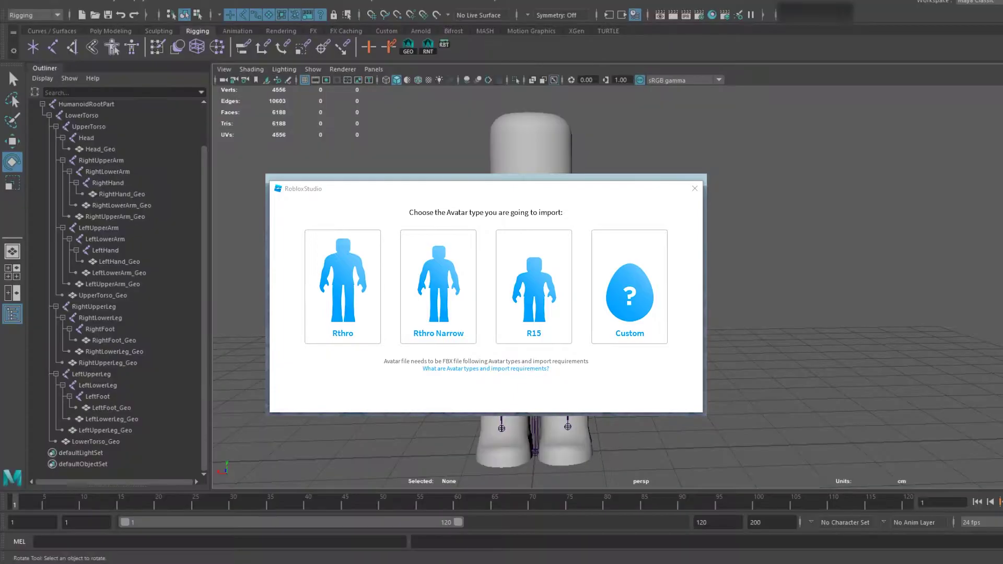
# Step: In Maya, examine the skeleton and separate body meshes of the avatar under the collapsed HumanoidRootPart
pyautogui.scroll(-4, 555, 292)
pyautogui.keyDown('alt'); pyautogui.moveTo(702, 325); pyautogui.dragTo(698, 320); pyautogui.keyUp('alt')
pyautogui.scroll(4, 668, 335)
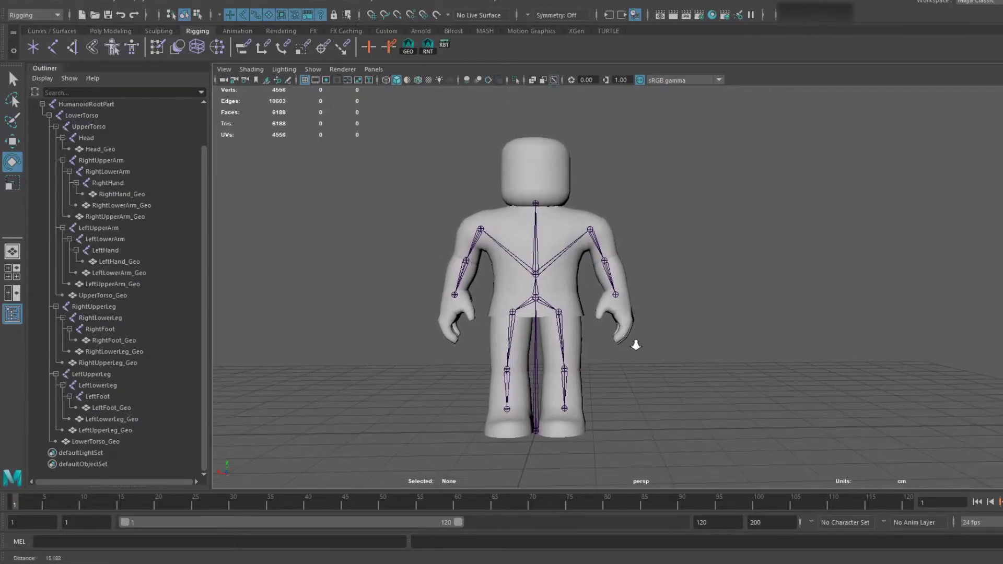
pyautogui.keyDown('alt'); pyautogui.moveTo(635, 342); pyautogui.dragTo(613, 360); pyautogui.keyUp('alt')
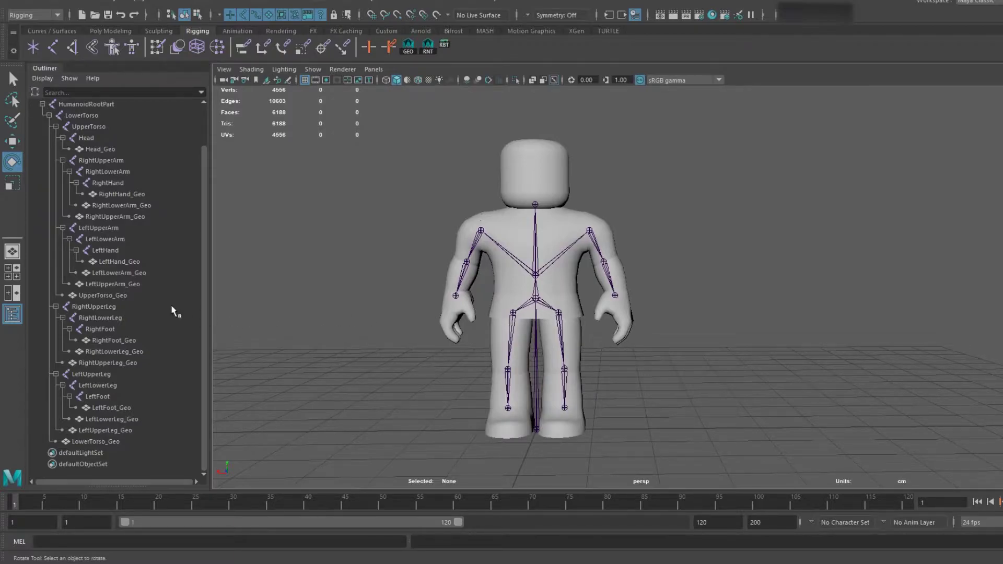
pyautogui.scroll(2, 146, 295)
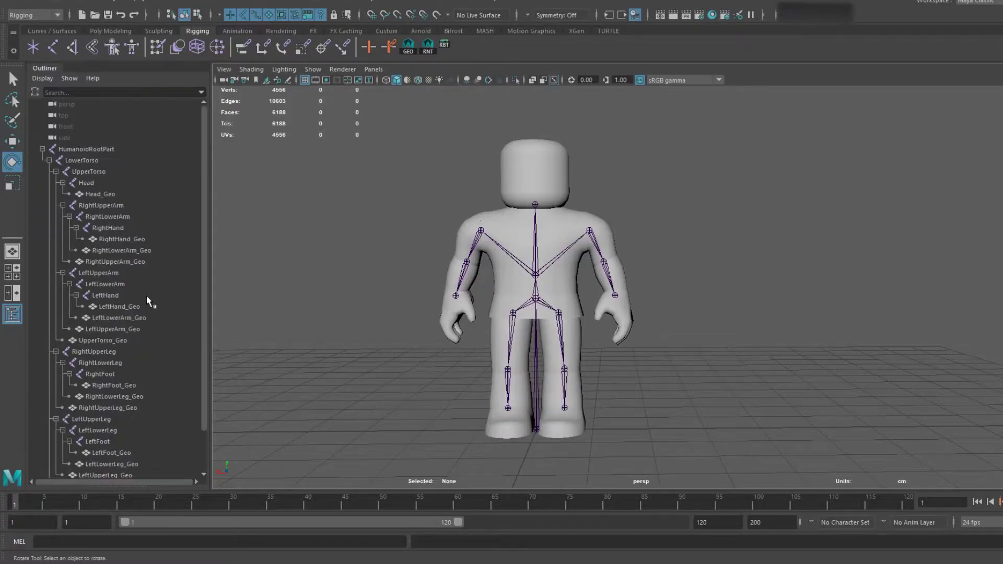
pyautogui.click(42, 149)
pyautogui.click(487, 248)
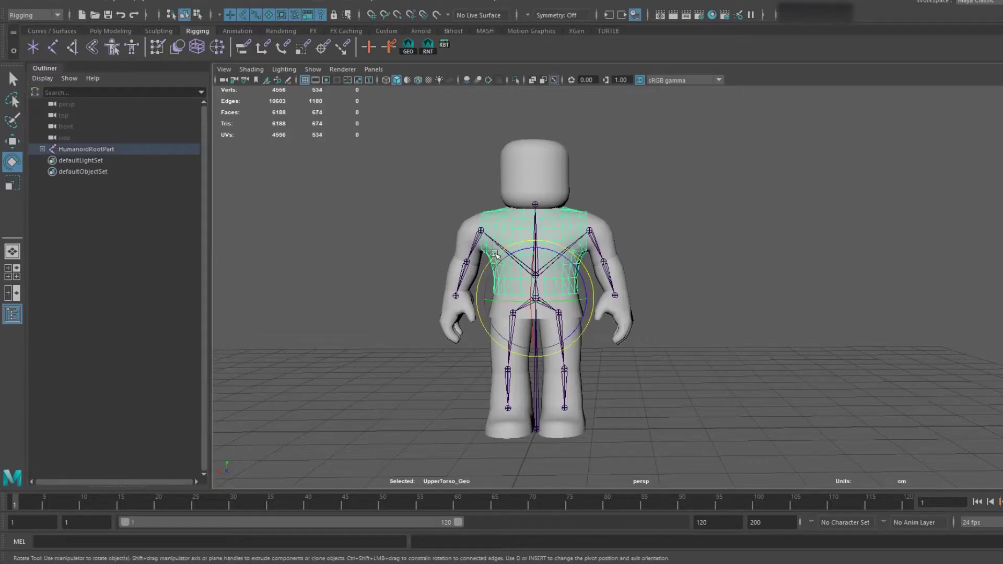
pyautogui.click(399, 309)
pyautogui.keyDown('alt'); pyautogui.moveTo(399, 309); pyautogui.dragTo(427, 312, button='right'); pyautogui.keyUp('alt')
pyautogui.keyDown('alt'); pyautogui.moveTo(427, 311); pyautogui.dragTo(454, 314, button='middle'); pyautogui.keyUp('alt')
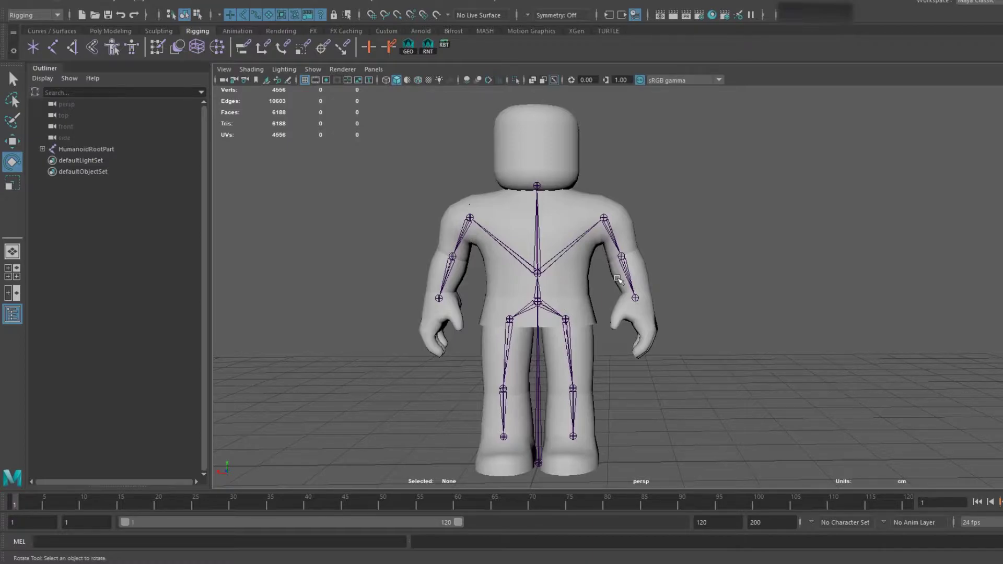
pyautogui.click(622, 230)
pyautogui.click(698, 215)
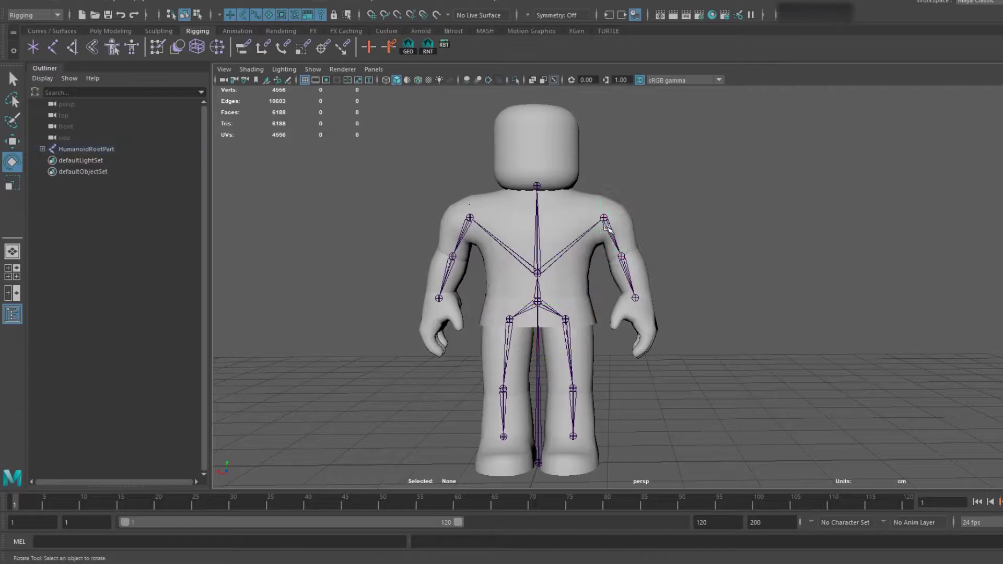
# Step: Expand the HumanoidRootPart hierarchy and examine the Head joint and its child mesh Head_Geo on the model
pyautogui.keyDown('shift'); pyautogui.click(42, 150); pyautogui.keyUp('shift')
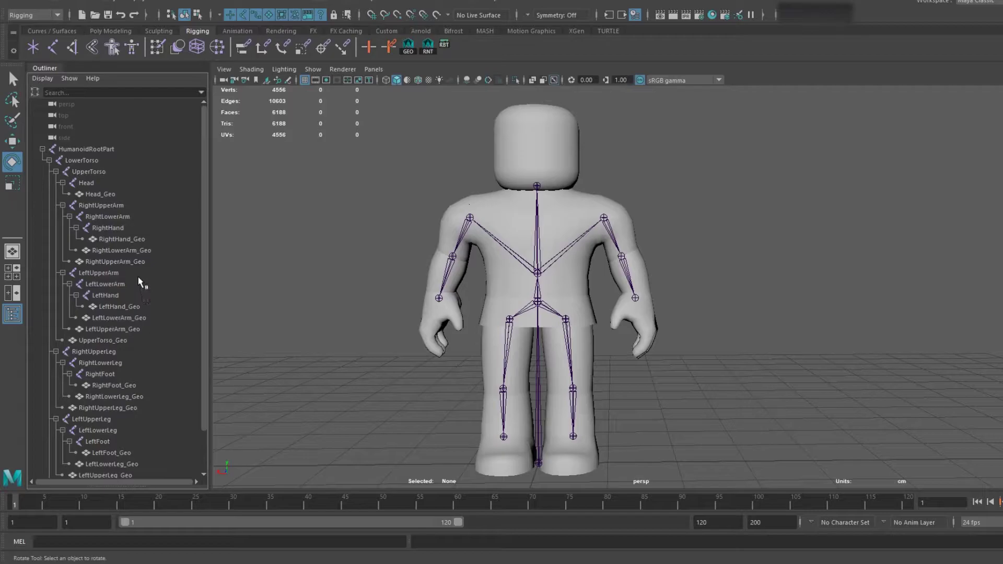
pyautogui.click(96, 183)
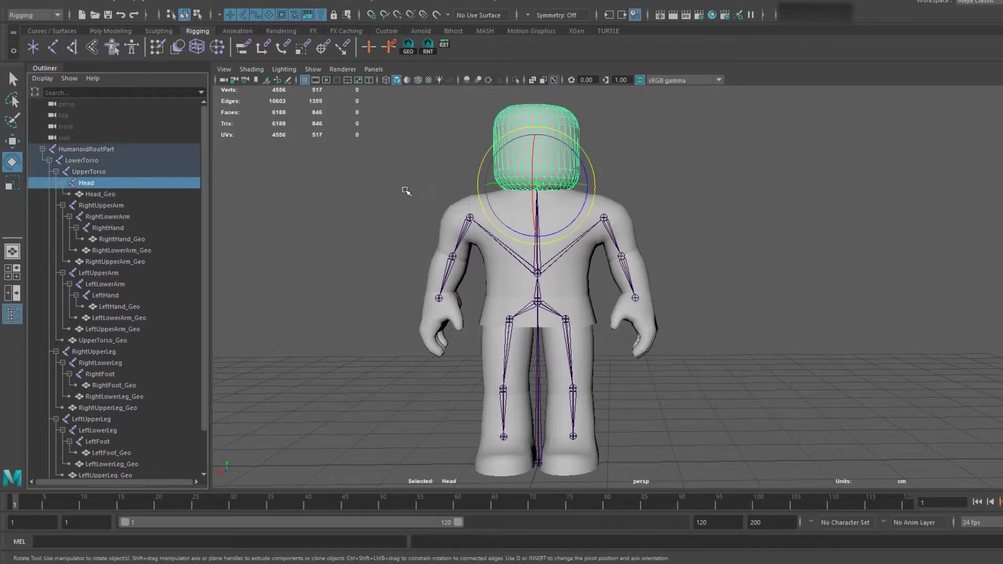
pyautogui.scroll(3, 546, 191)
pyautogui.keyDown('alt'); pyautogui.moveTo(542, 190); pyautogui.dragTo(564, 220, button='middle'); pyautogui.keyUp('alt')
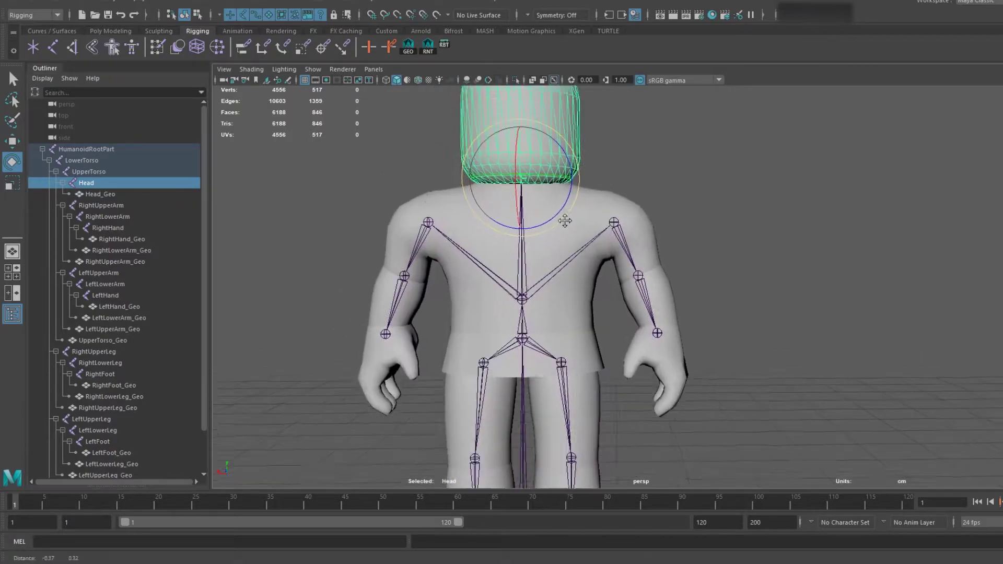
pyautogui.keyDown('alt'); pyautogui.moveTo(565, 220); pyautogui.dragTo(589, 270, button='right'); pyautogui.keyUp('alt')
pyautogui.click(100, 195)
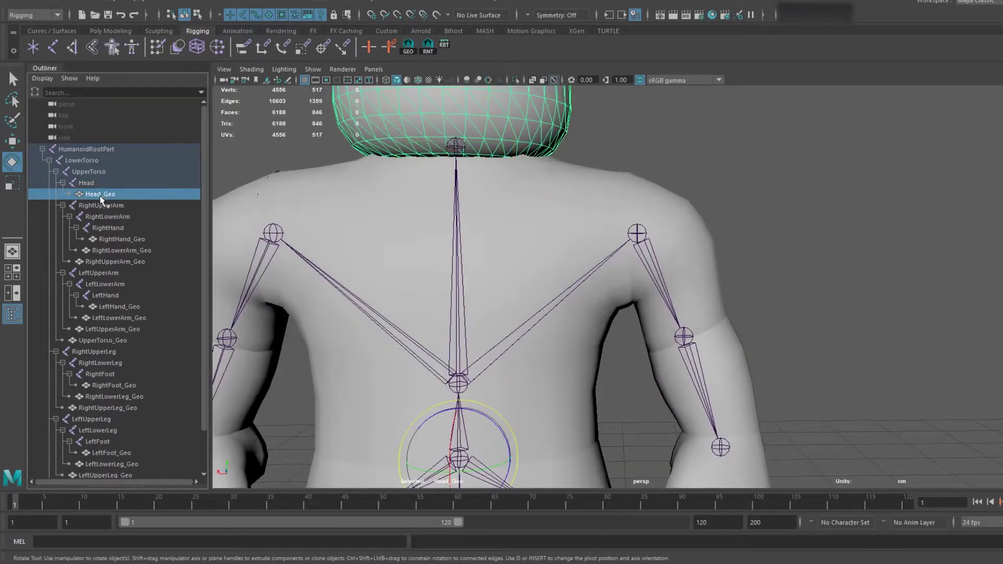
pyautogui.scroll(-5, 459, 239)
pyautogui.scroll(-2, 574, 199)
pyautogui.keyDown('alt'); pyautogui.moveTo(664, 310); pyautogui.dragTo(658, 302, button='middle'); pyautogui.keyUp('alt')
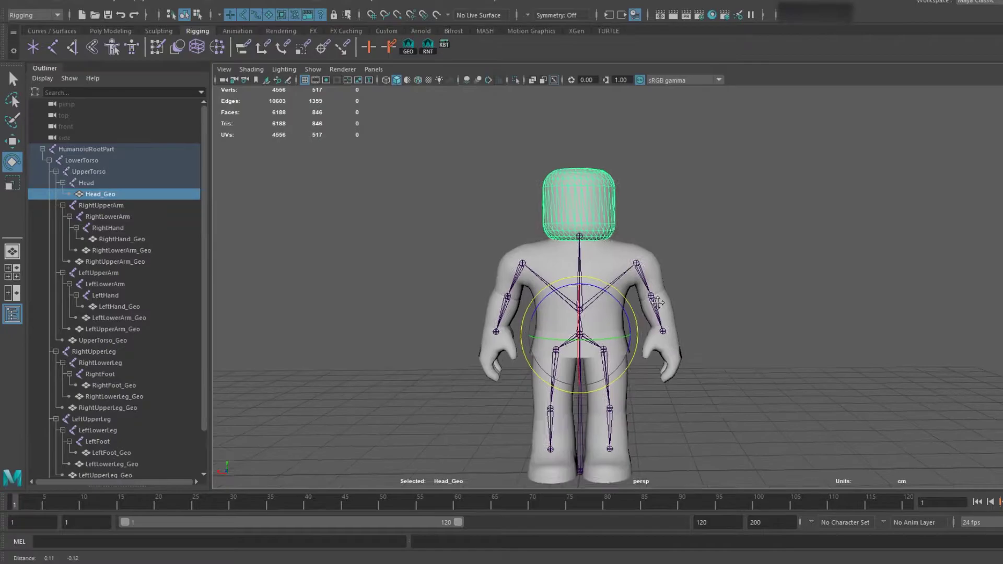
pyautogui.keyDown('alt'); pyautogui.moveTo(657, 302); pyautogui.dragTo(656, 292, button='right'); pyautogui.keyUp('alt')
# Step: Try rotating Head_Geo by itself with the Rotate tool and undo the rotation
pyautogui.press('w')
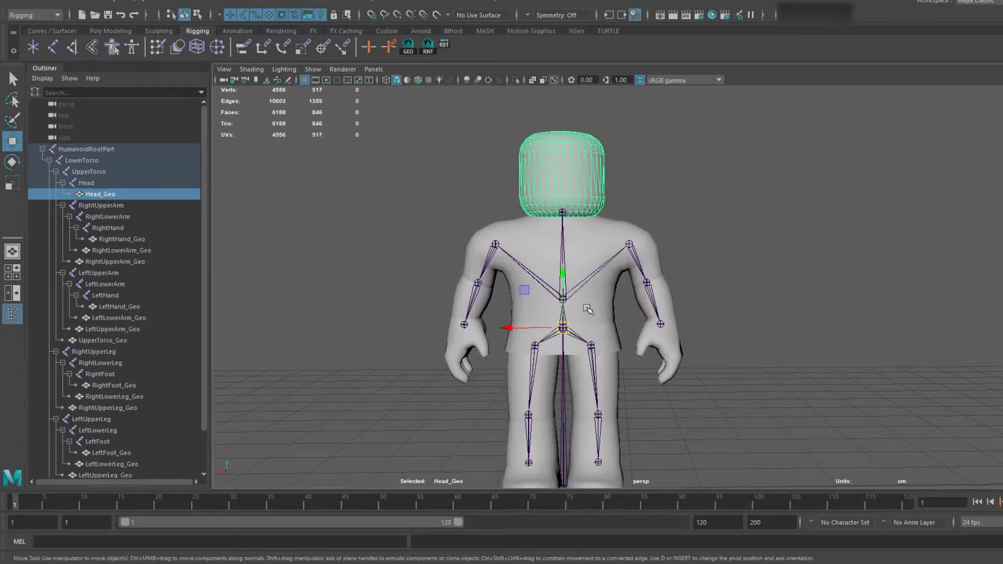
pyautogui.press('e')
pyautogui.moveTo(558, 277); pyautogui.dragTo(581, 284)
pyautogui.hotkey('ctrl', 'z')
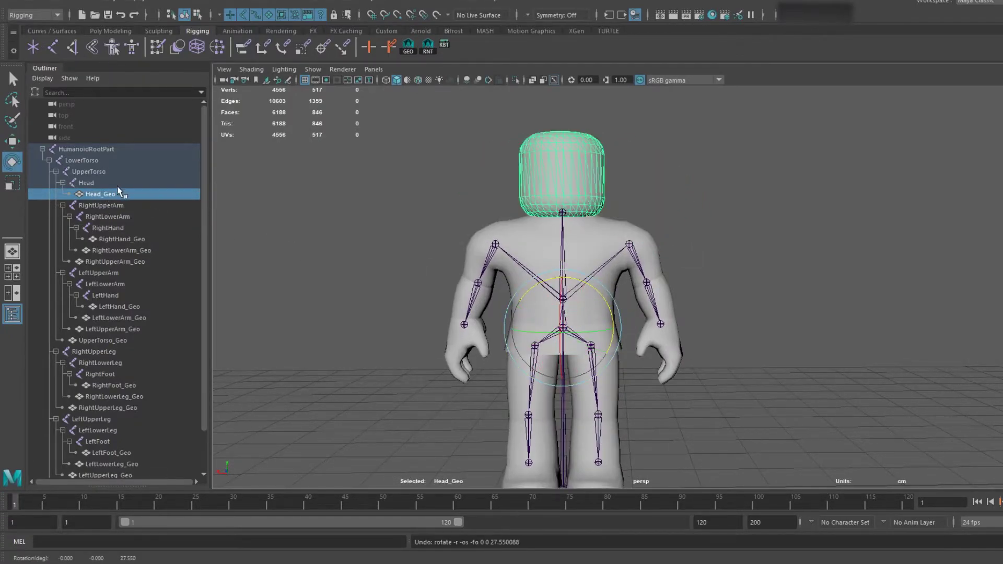
# Step: Try tilting the Head joint together with its mesh and undo the rotation
pyautogui.click(117, 183)
pyautogui.moveTo(602, 185); pyautogui.dragTo(555, 153)
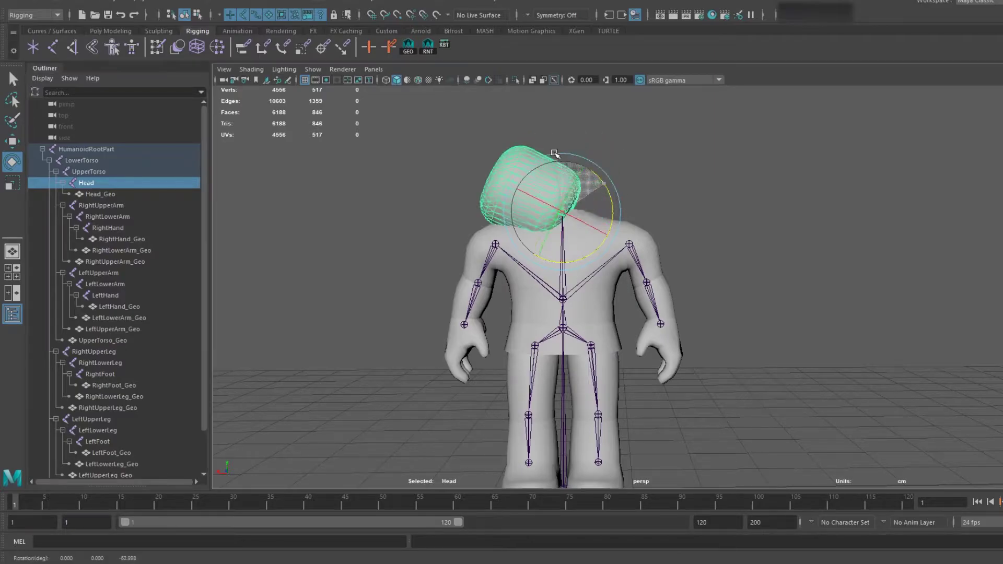
pyautogui.hotkey('ctrl', 'z')
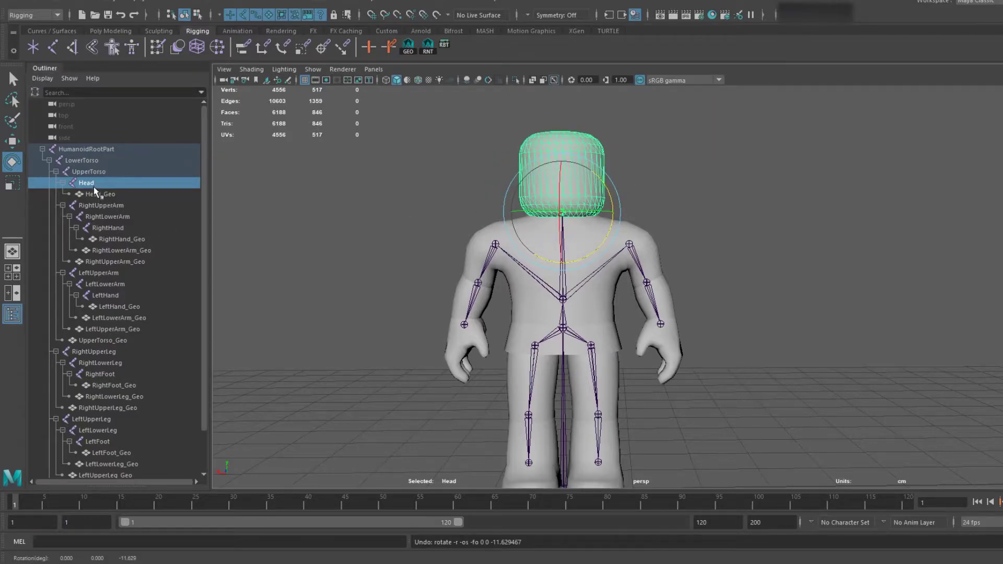
pyautogui.click(107, 194)
pyautogui.click(102, 184)
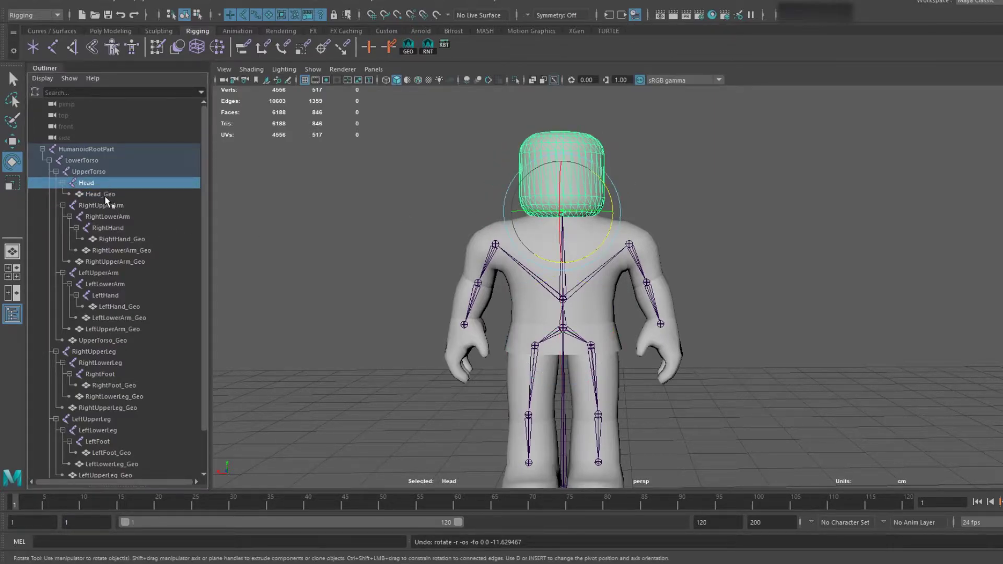
# Step: Export the HumanoidRootPart hierarchy as Avatar.fbx in binary FBX 2014/2015 format with Embed Media enabled
pyautogui.click(98, 149)
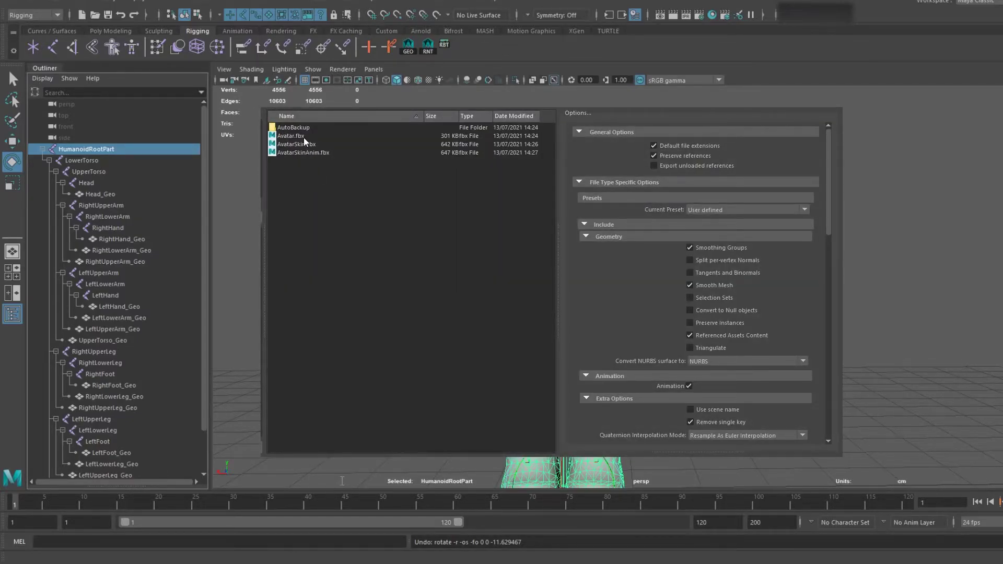
pyautogui.click(303, 138)
pyautogui.scroll(-10, 698, 309)
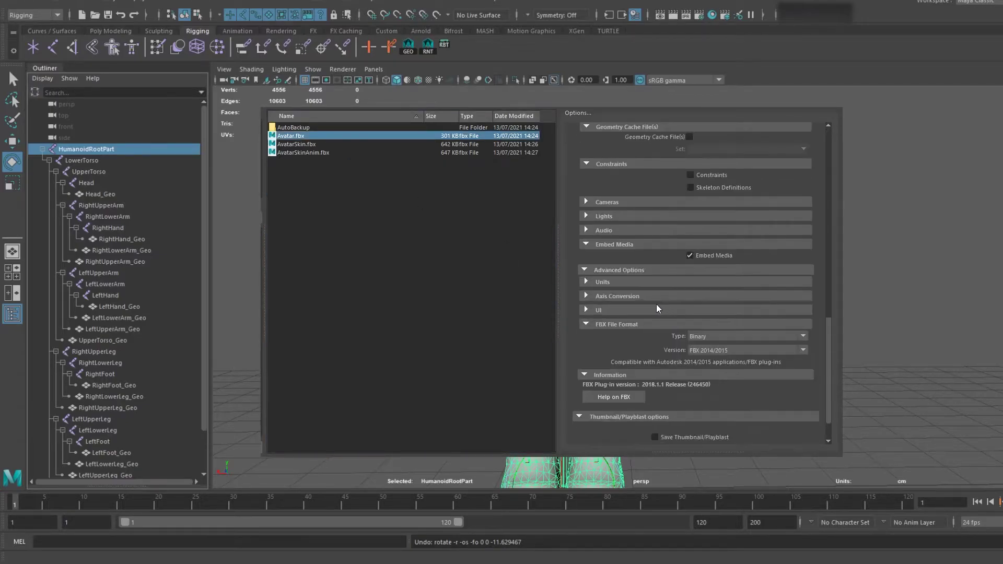
pyautogui.scroll(-2, 612, 312)
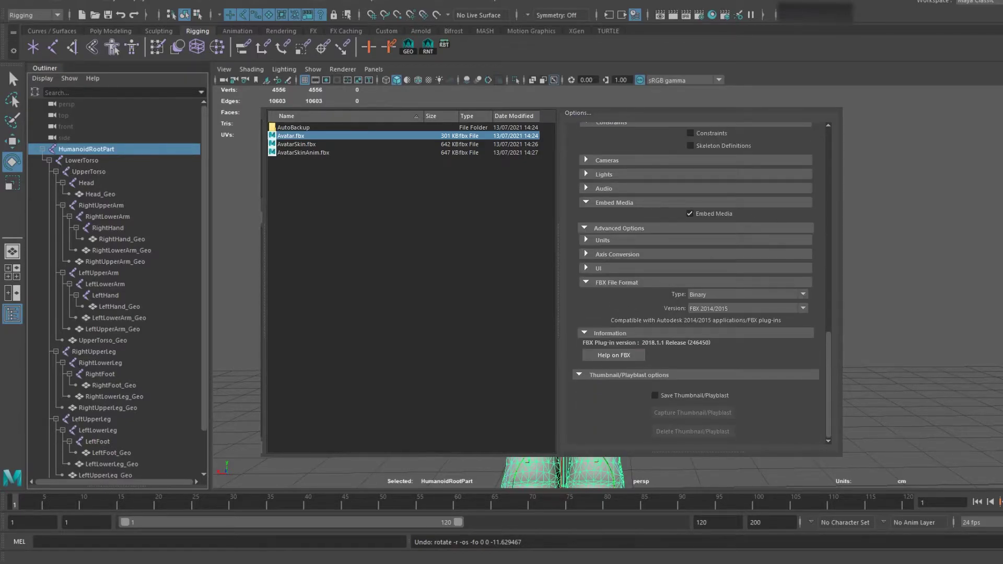
pyautogui.press('Return')
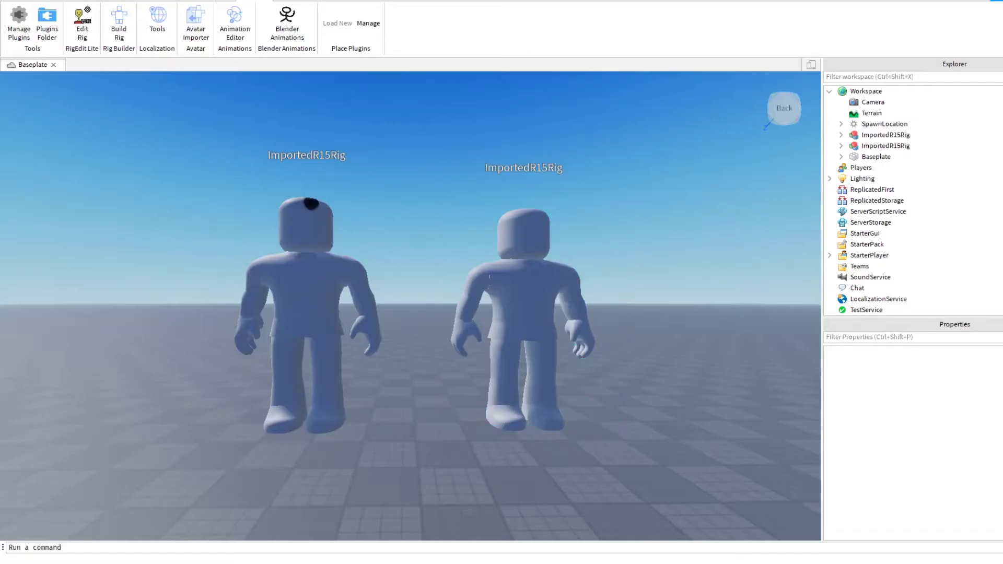
# Step: In Roblox Studio, delete both ImportedR15Rig models from the workspace
pyautogui.click(360, 335)
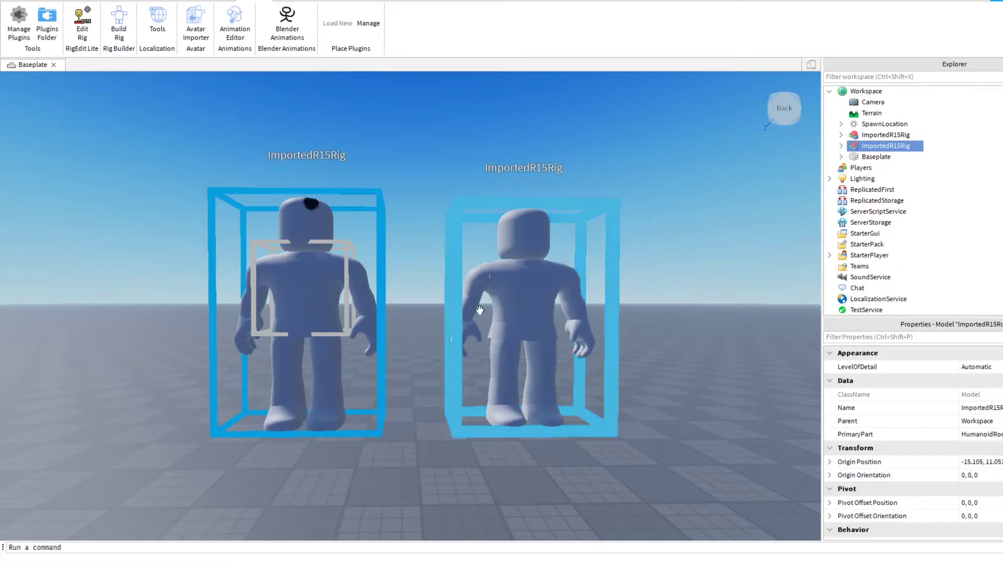
pyautogui.press('Delete')
pyautogui.click(511, 305)
pyautogui.press('Delete')
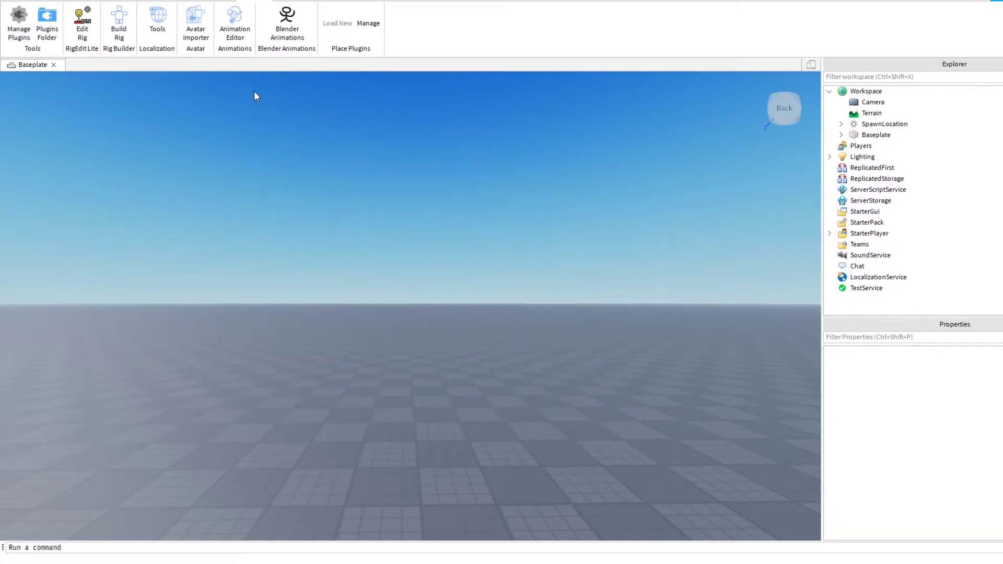
# Step: Import the exported avatar into the workspace as an R15 rig with the Avatar Importer
pyautogui.click(196, 24)
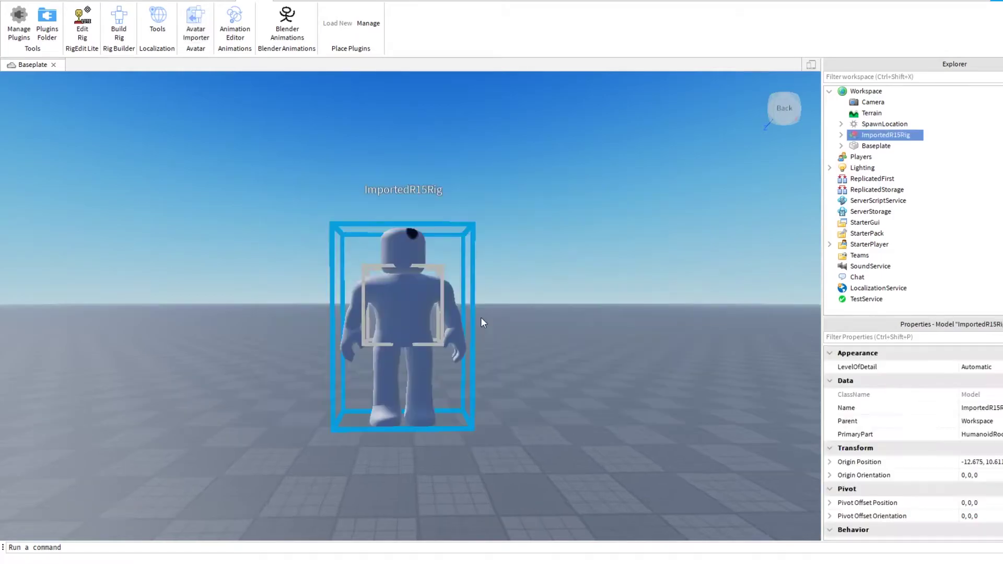
pyautogui.moveTo(490, 321); pyautogui.dragTo(572, 310, button='middle')
pyautogui.scroll(-1, 572, 308)
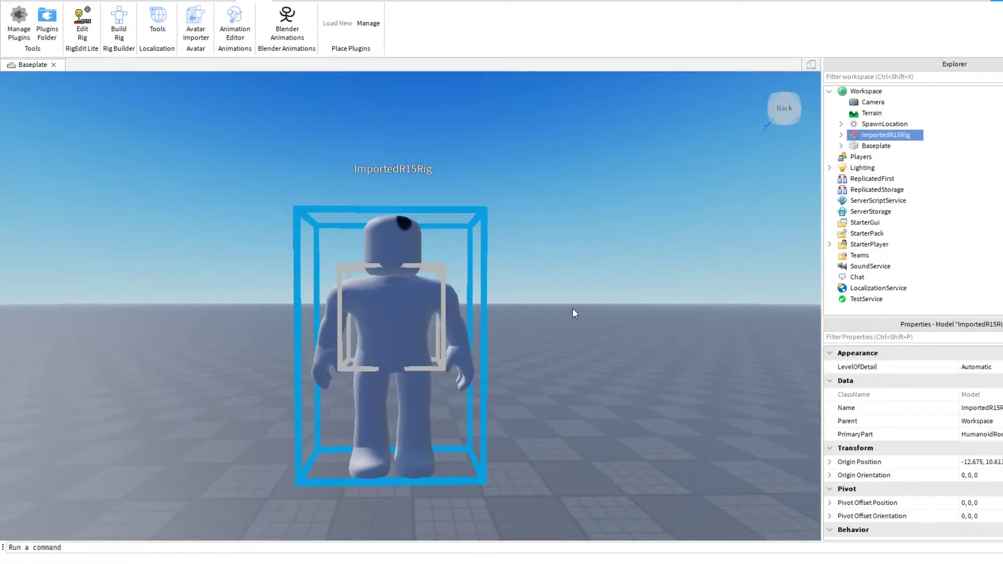
# Step: Delete the face decal from the Head of ImportedR15Rig
pyautogui.click(841, 135)
pyautogui.click(853, 168)
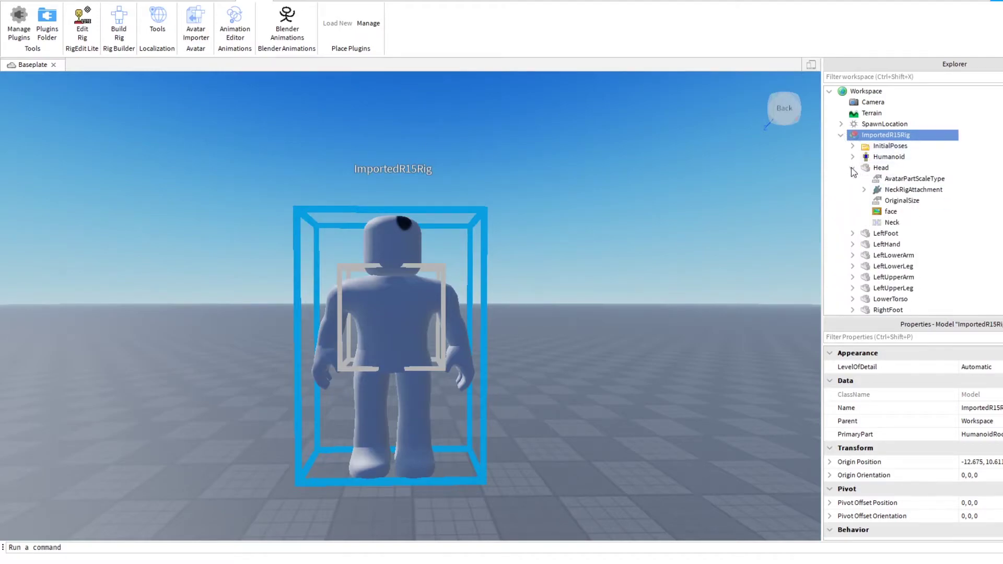
pyautogui.click(890, 211)
pyautogui.press('Delete')
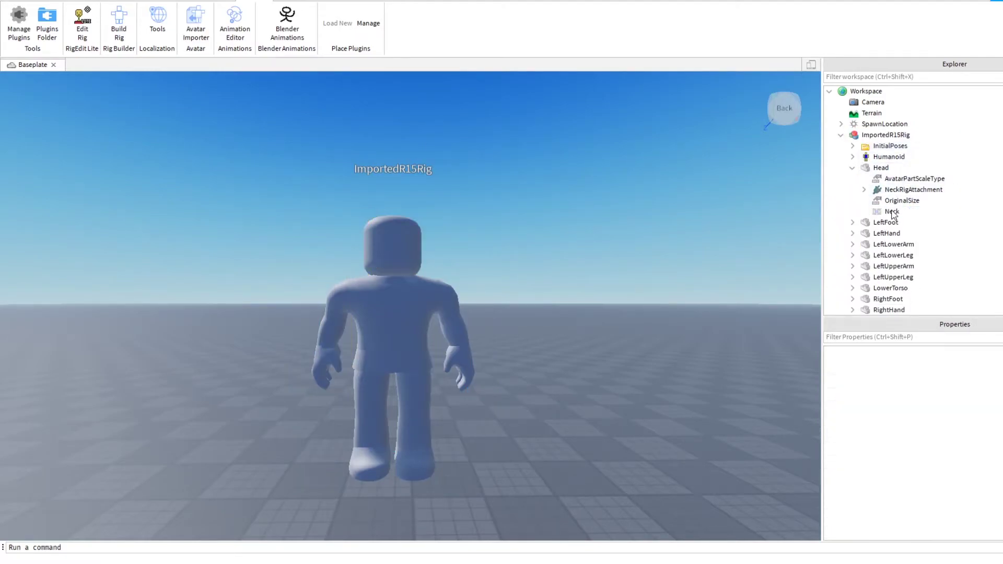
# Step: Create an animation for ImportedR15Rig in the Animation Editor and add tracks for all its body parts
pyautogui.click(411, 266)
pyautogui.click(235, 26)
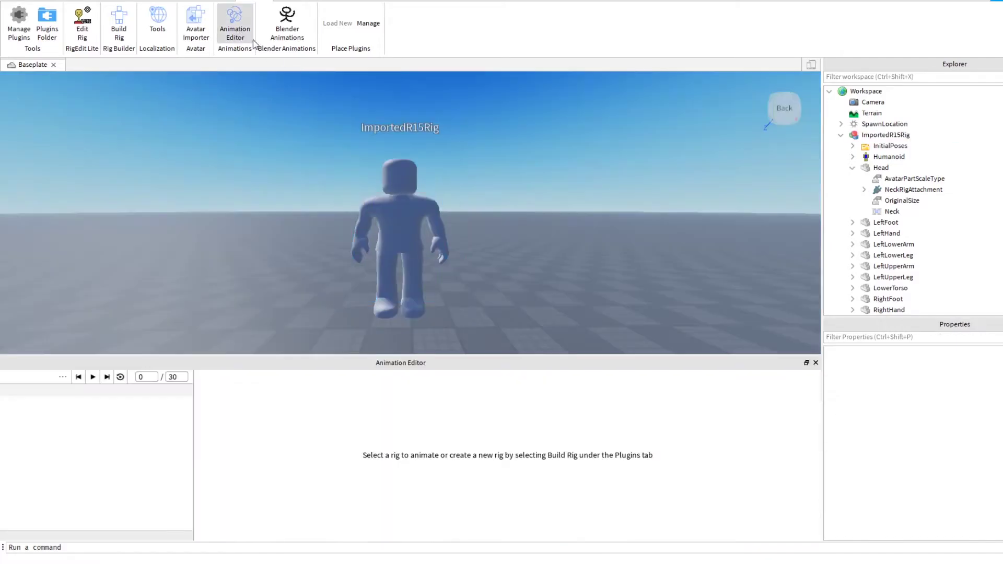
pyautogui.click(397, 235)
pyautogui.click(411, 483)
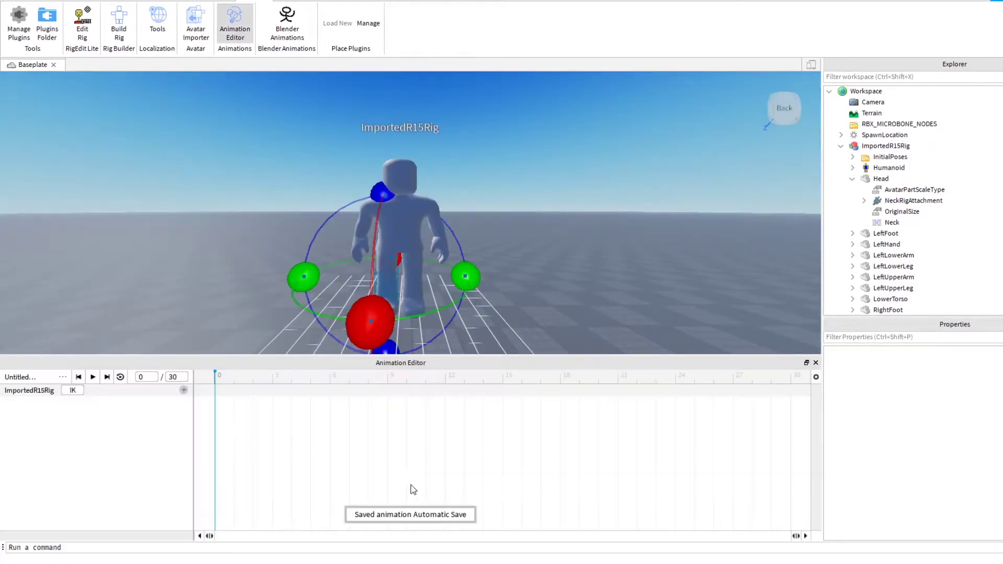
pyautogui.click(184, 391)
pyautogui.click(201, 403)
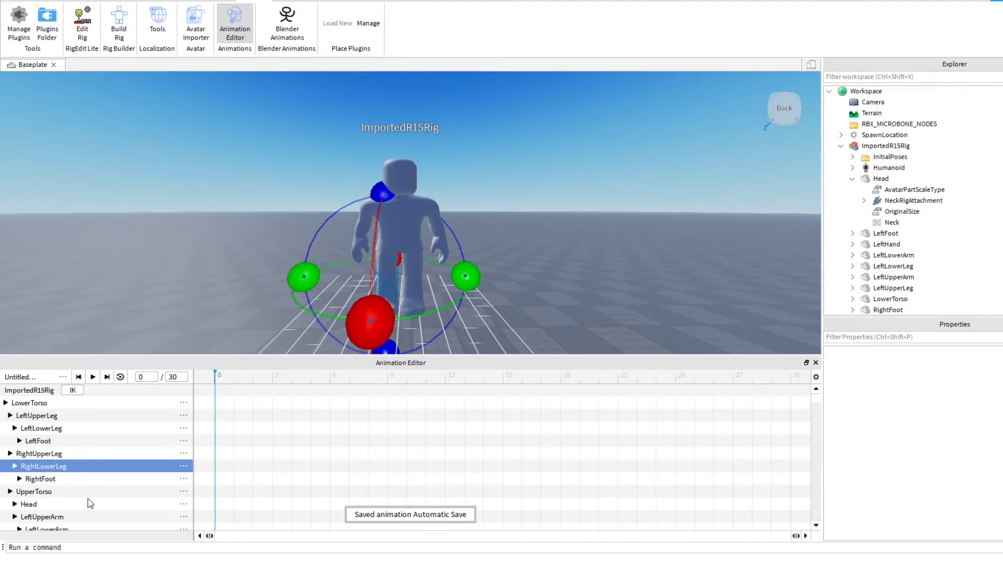
# Step: Test the Head's rotation at frame 0, close the Animation Editor and select the rig
pyautogui.click(90, 504)
pyautogui.moveTo(419, 98); pyautogui.dragTo(340, 96)
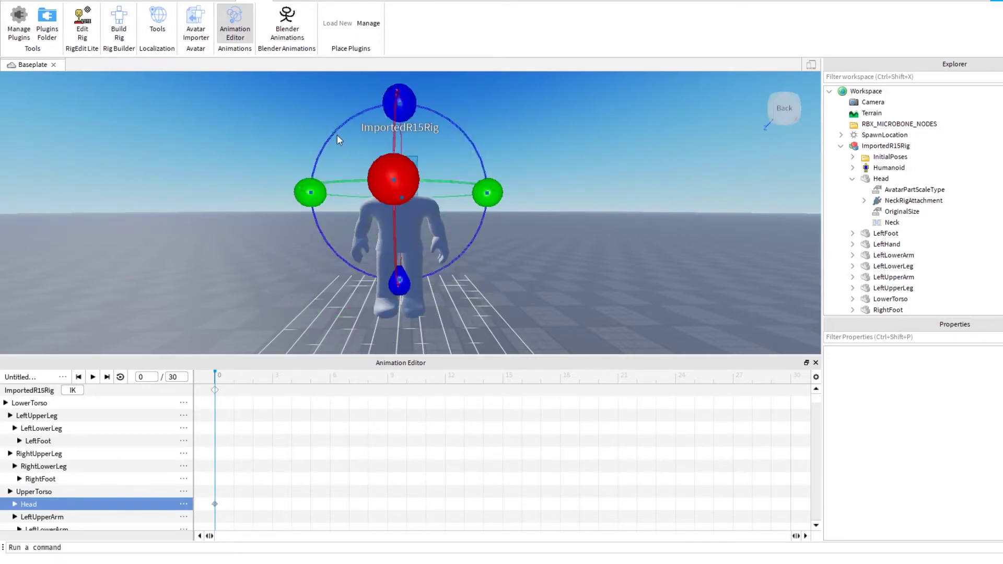
pyautogui.click(235, 33)
pyautogui.click(418, 309)
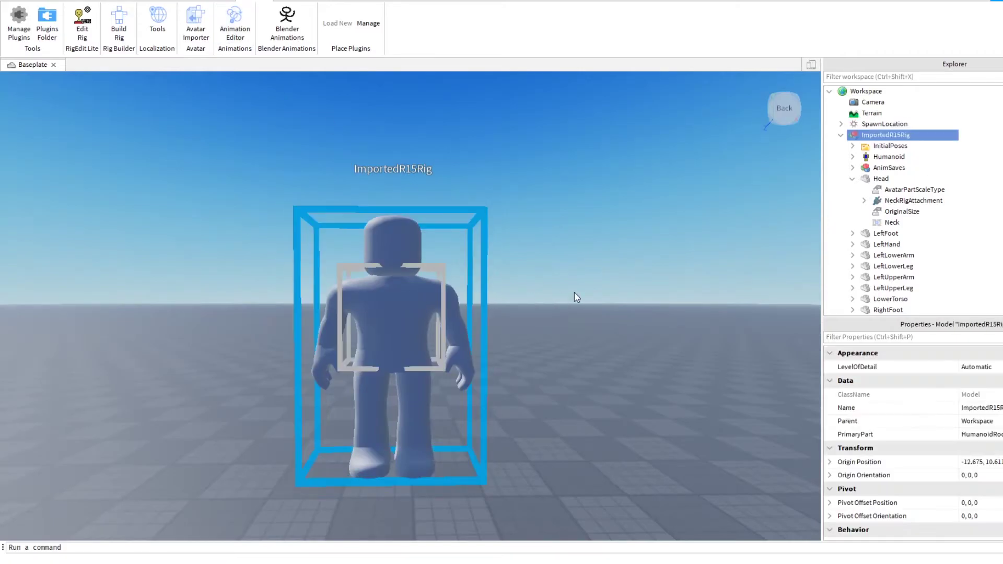
# Step: Switch to Maya and undo the recent selection changes until nothing is selected
pyautogui.moveTo(541, 345); pyautogui.dragTo(543, 343, button='middle')
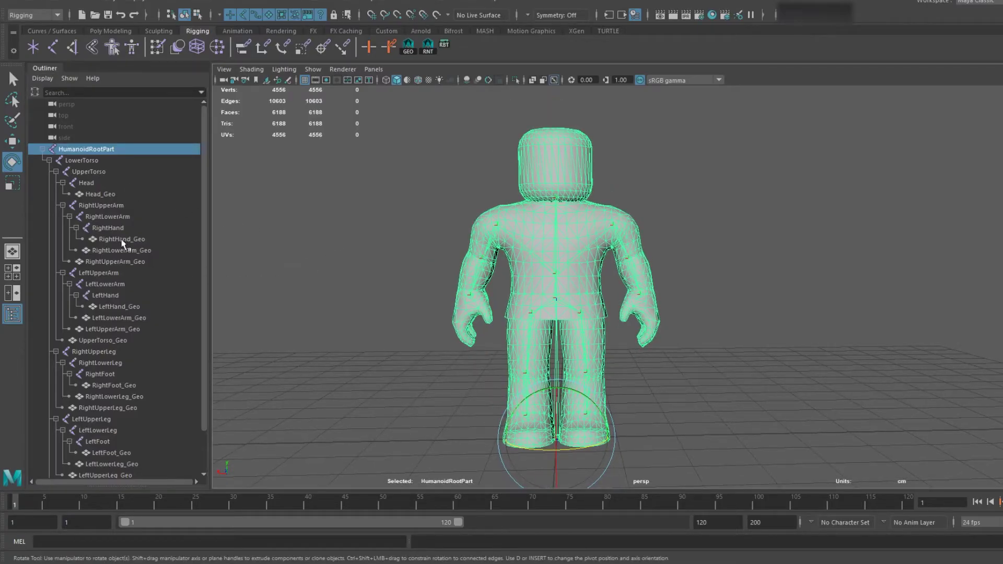
pyautogui.click(49, 160)
pyautogui.click(49, 160)
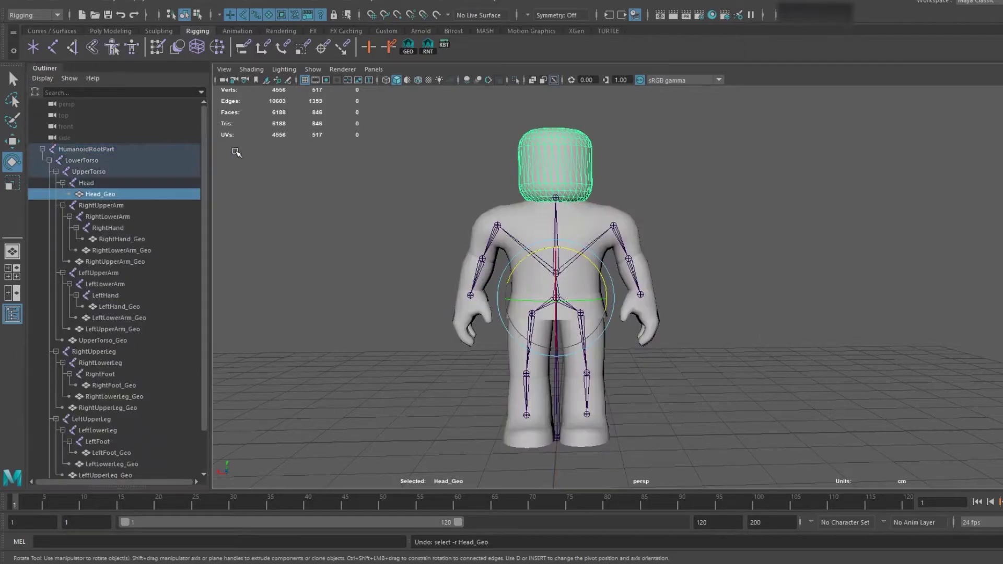
pyautogui.hotkey('ctrl', 'z')
pyautogui.hotkey('ctrl', 'z')
pyautogui.hotkey('ctrl', 'z')
pyautogui.hotkey('ctrl', 'z')
pyautogui.hotkey('ctrl', 'z')
pyautogui.hotkey('ctrl', 'z')
pyautogui.hotkey('ctrl', 'z')
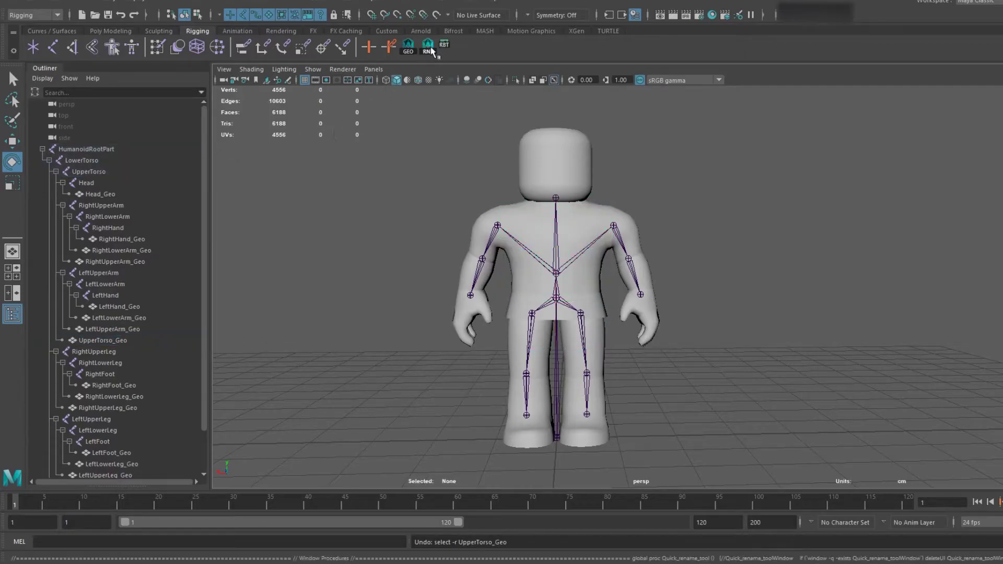
# Step: Select all the body-part meshes and unparent them from their joints
pyautogui.click(408, 46)
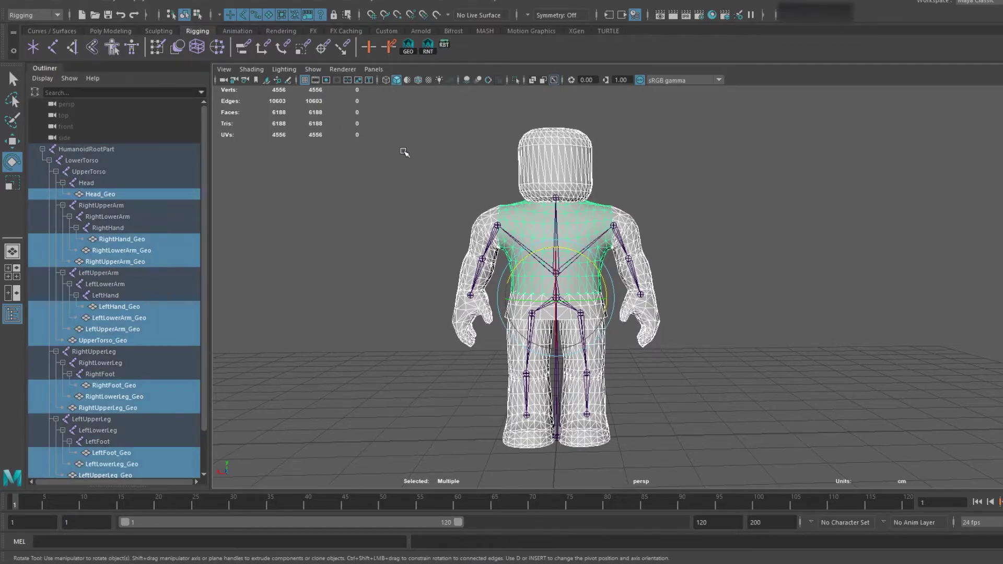
pyautogui.hotkey('shift', 'p')
pyautogui.scroll(-2, 131, 319)
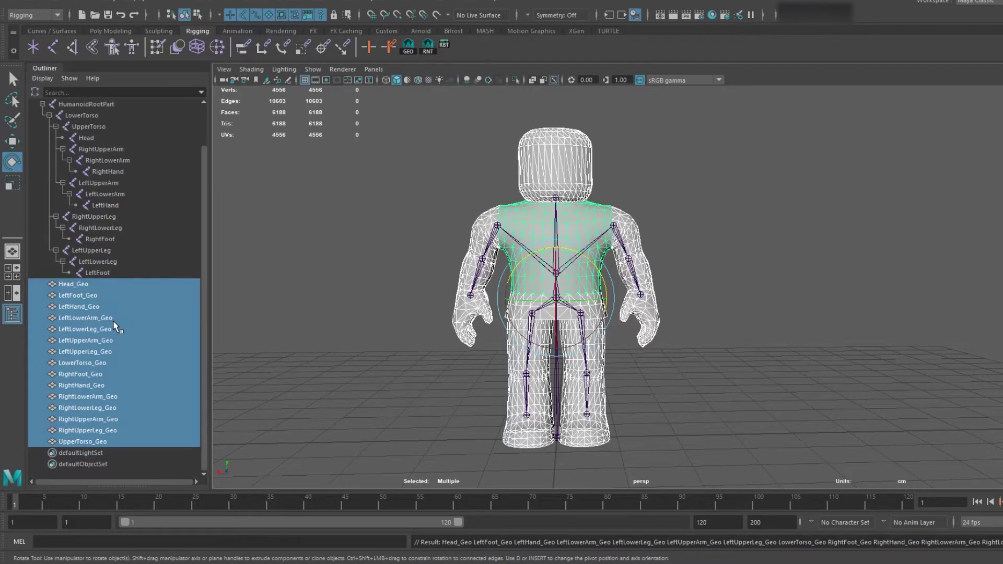
# Step: Select everything from LowerTorso through UpperTorso_Geo and bind the meshes to the joints as a skin
pyautogui.click(87, 104)
pyautogui.keyDown('shift'); pyautogui.click(97, 441); pyautogui.keyUp('shift')
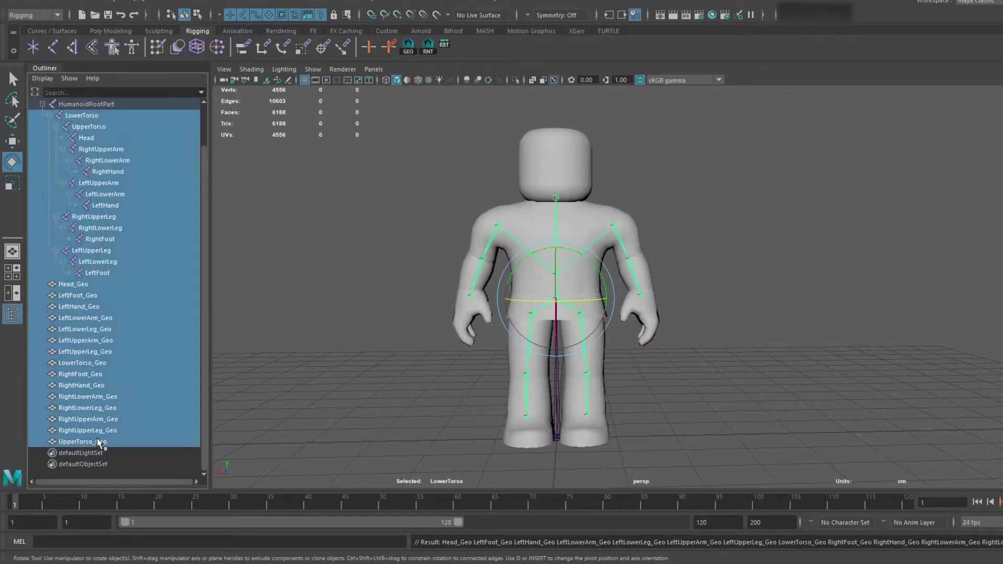
pyautogui.click(254, 3)
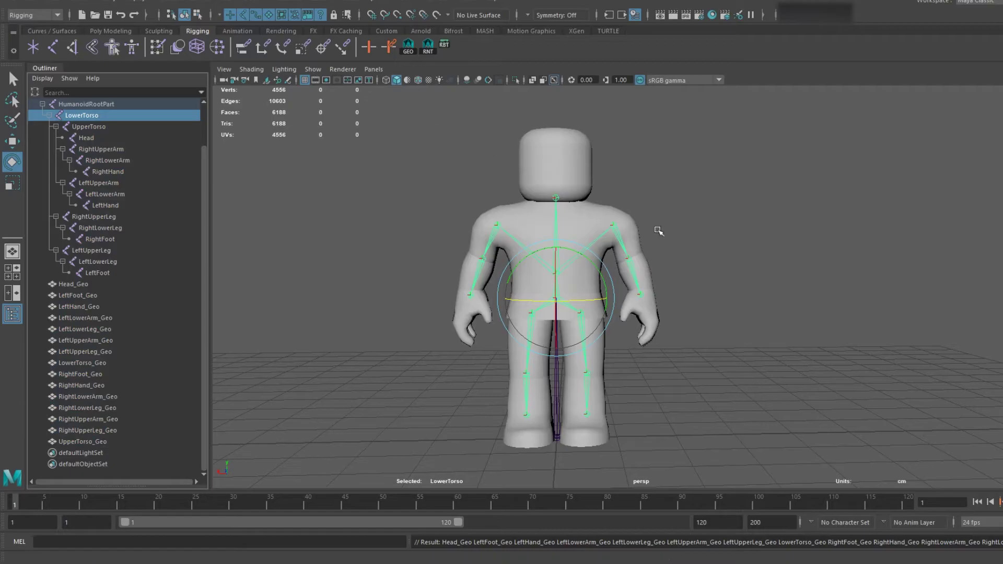
# Step: Test the skin by rotating the Head, LeftUpperArm and LeftLowerArm joints, undoing the test rotations
pyautogui.press('Down')
pyautogui.press('Down')
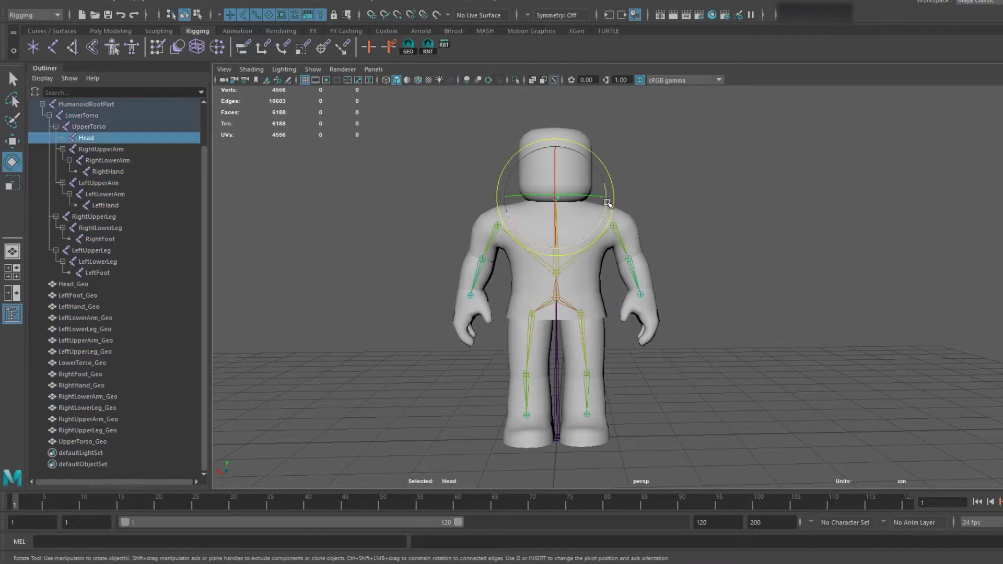
pyautogui.moveTo(607, 208)
pyautogui.mouseDown()
pyautogui.moveTo(596, 235)
pyautogui.moveTo(609, 204)
pyautogui.mouseUp()
pyautogui.hotkey('ctrl', 'z')
pyautogui.click(622, 248)
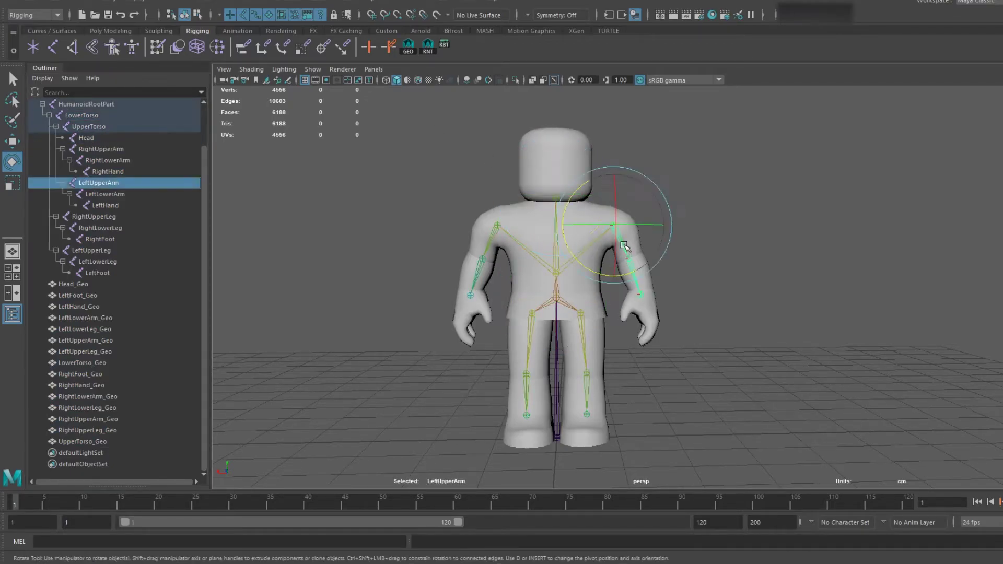
pyautogui.moveTo(581, 260); pyautogui.dragTo(581, 310)
pyautogui.click(691, 261)
pyautogui.click(633, 274)
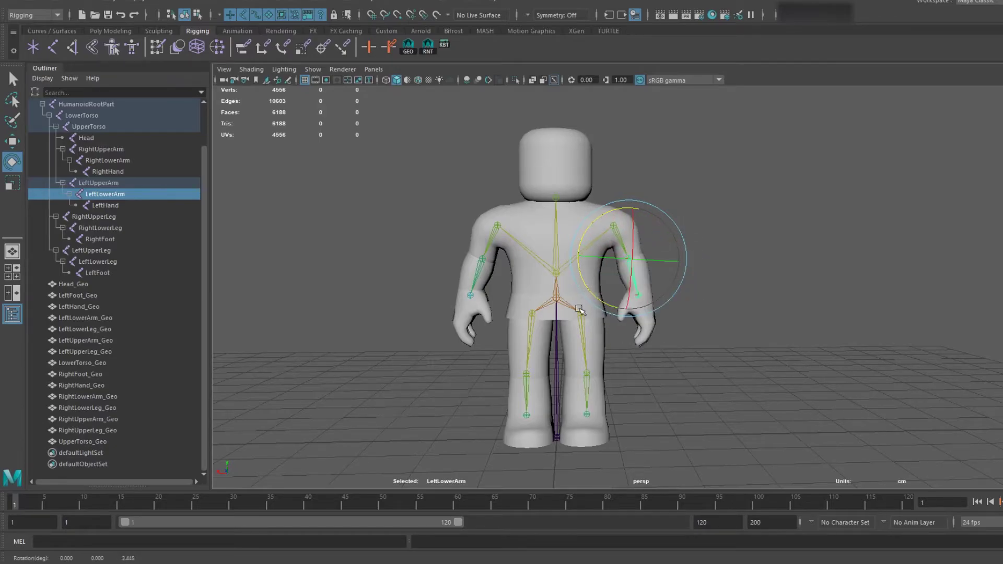
pyautogui.hotkey('ctrl', 'z')
pyautogui.scroll(3, 615, 309)
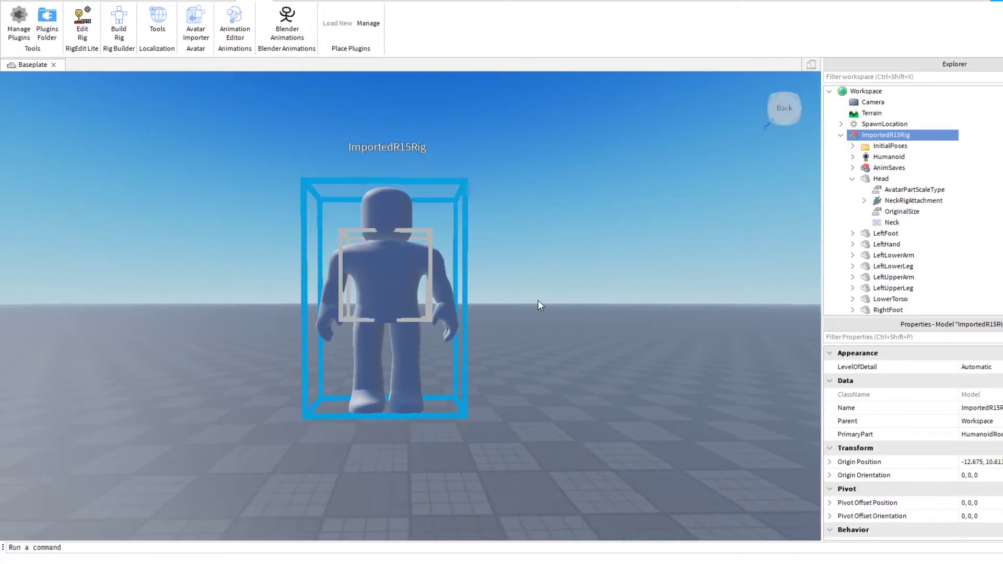
# Step: Switch to Roblox Studio and import the skinned avatar as a second R15 rig with the Avatar Importer
pyautogui.press('d')
pyautogui.press('e')
pyautogui.press('e')
pyautogui.press('a')
pyautogui.click(444, 282)
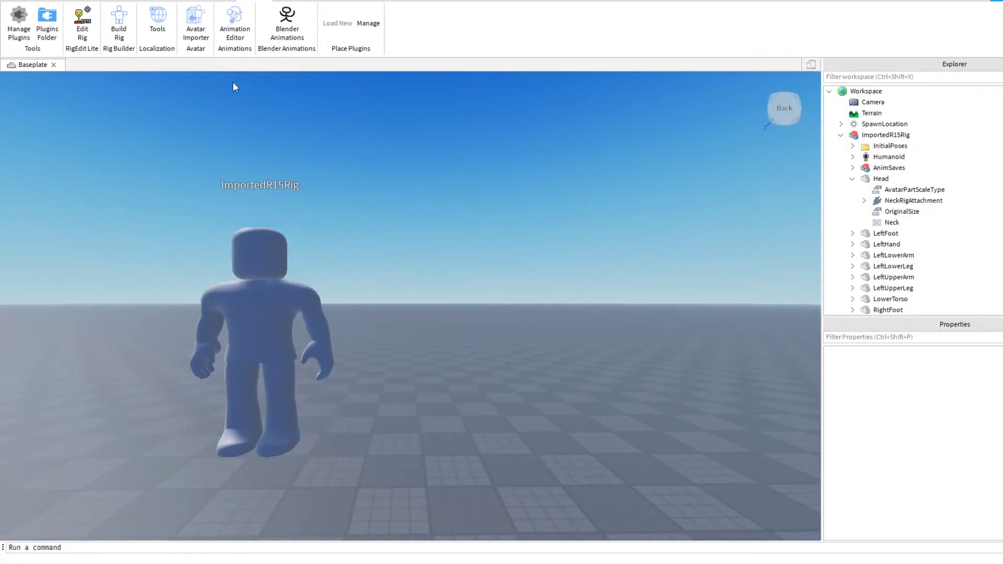
pyautogui.click(196, 23)
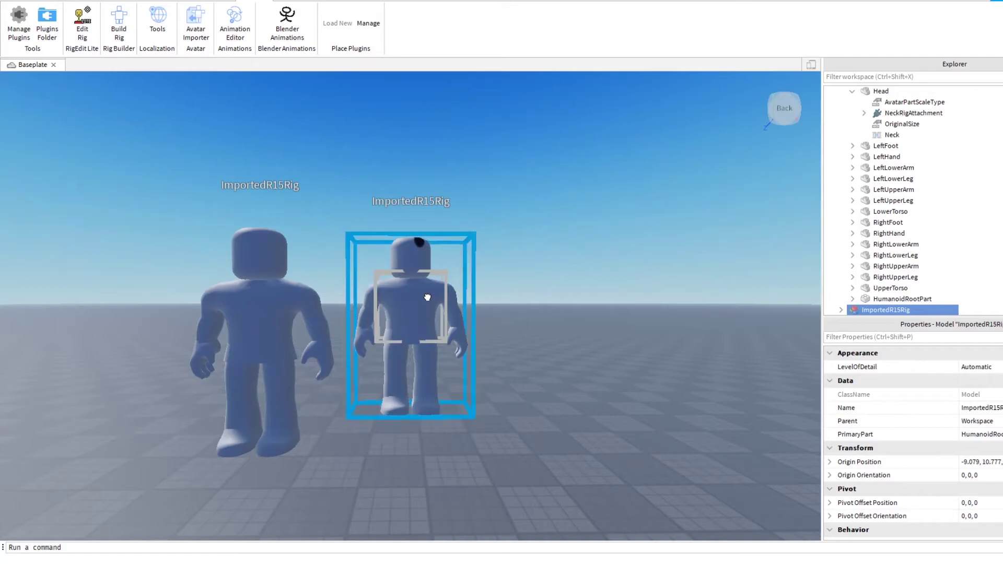
# Step: Move the newly imported rig about 7 studs along the X axis, away from the first rig
pyautogui.click(135, 1)
pyautogui.click(114, 22)
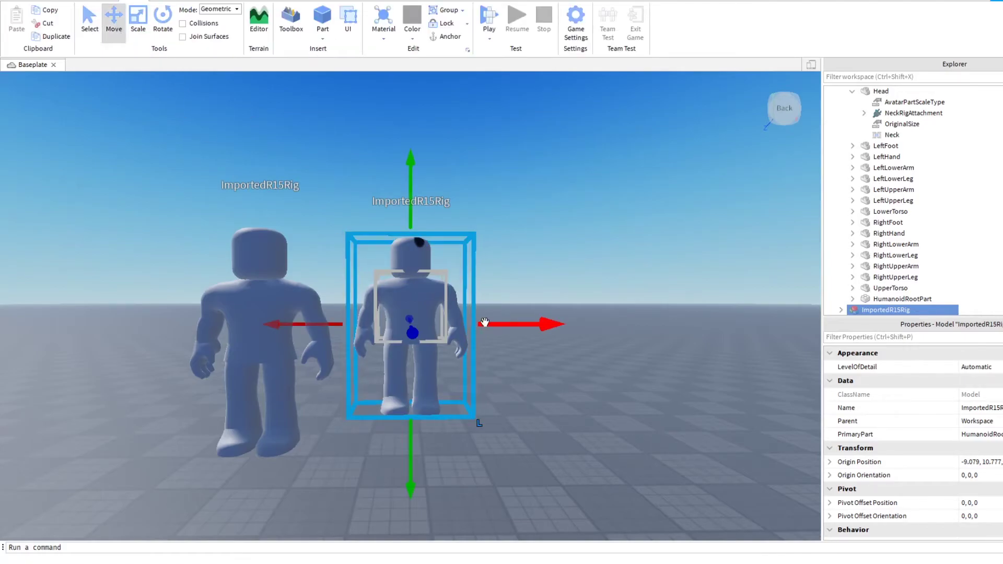
pyautogui.moveTo(522, 325); pyautogui.dragTo(701, 366)
pyautogui.moveTo(701, 366); pyautogui.dragTo(657, 351, button='middle')
pyautogui.moveTo(657, 351); pyautogui.dragTo(656, 350, button='right')
pyautogui.moveTo(656, 350); pyautogui.dragTo(647, 348, button='middle')
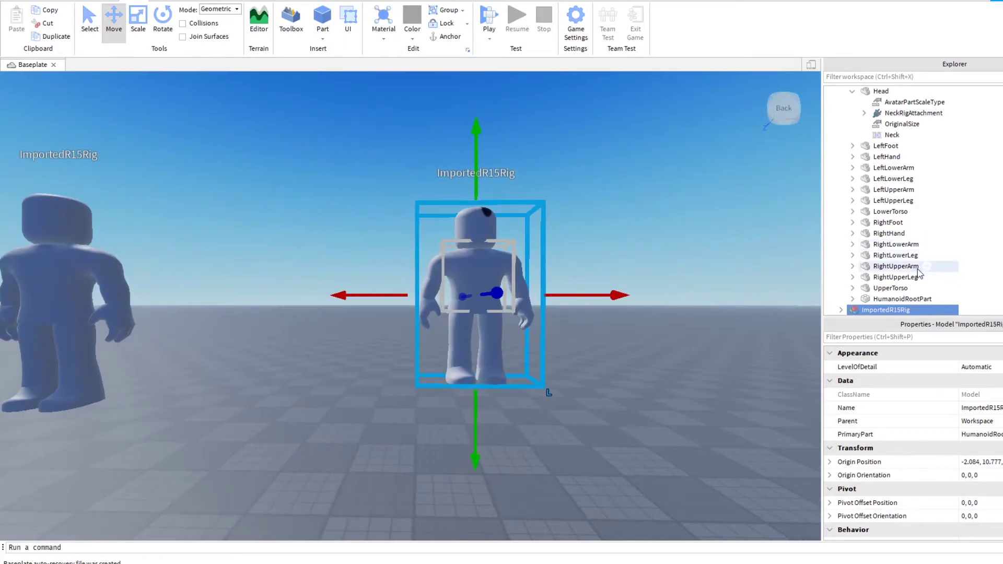
# Step: Delete the face decal from the Head of the second ImportedR15Rig
pyautogui.scroll(-5, 908, 235)
pyautogui.click(840, 154)
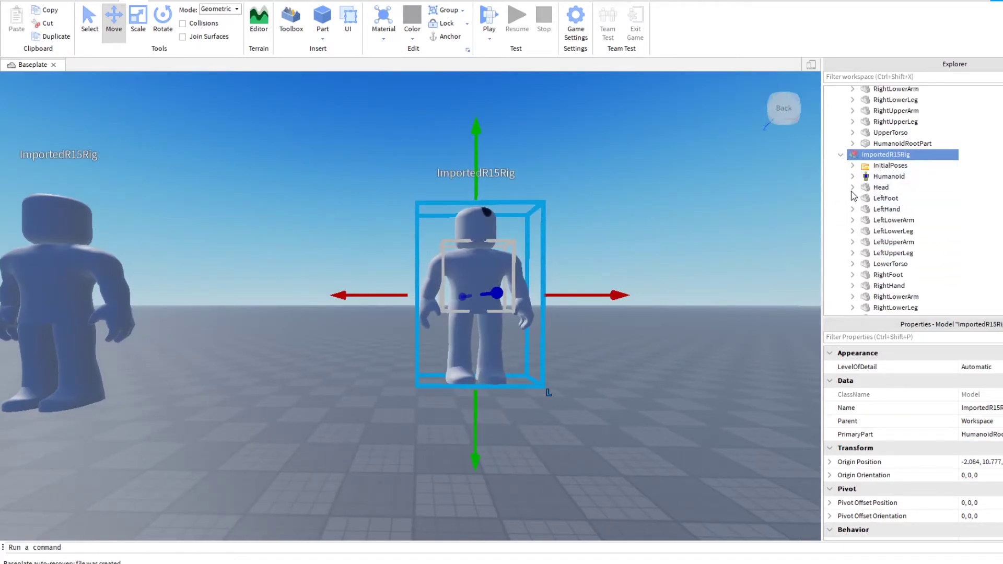
pyautogui.click(853, 187)
pyautogui.click(888, 232)
pyautogui.press('Delete')
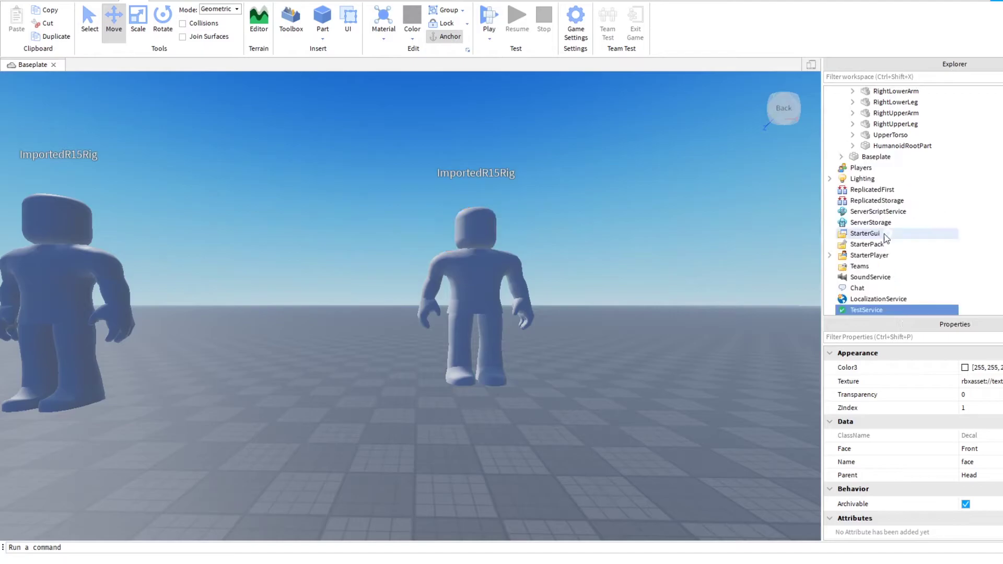
# Step: Create an animation named Untitled Animation Clip for the second rig in the Animation Editor
pyautogui.click(482, 266)
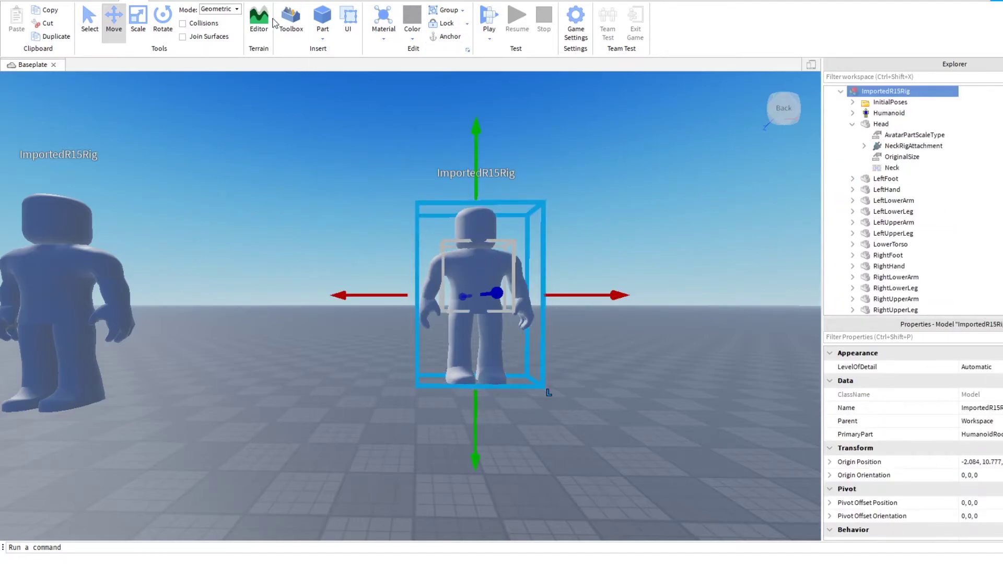
pyautogui.click(257, 1)
pyautogui.click(225, 37)
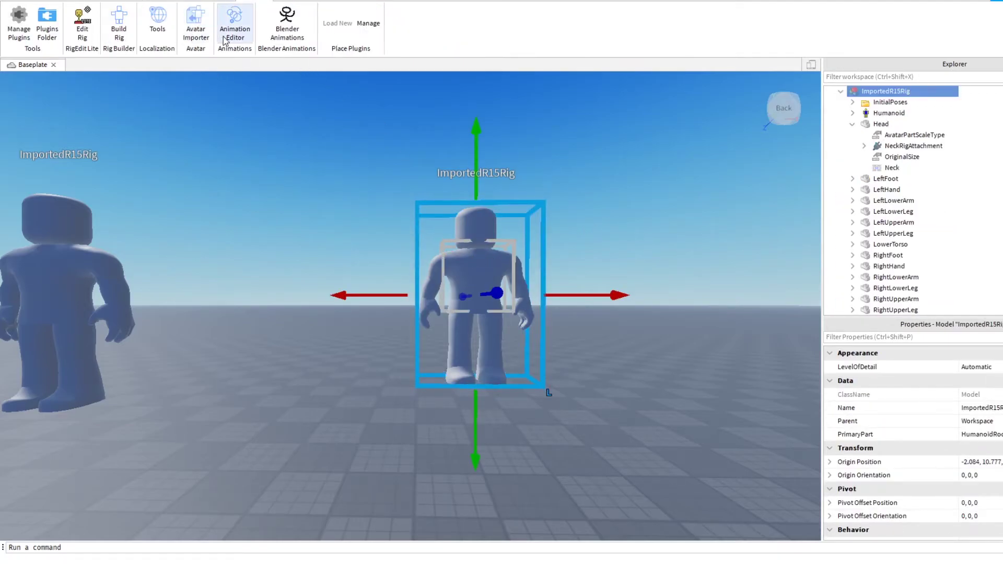
pyautogui.click(444, 230)
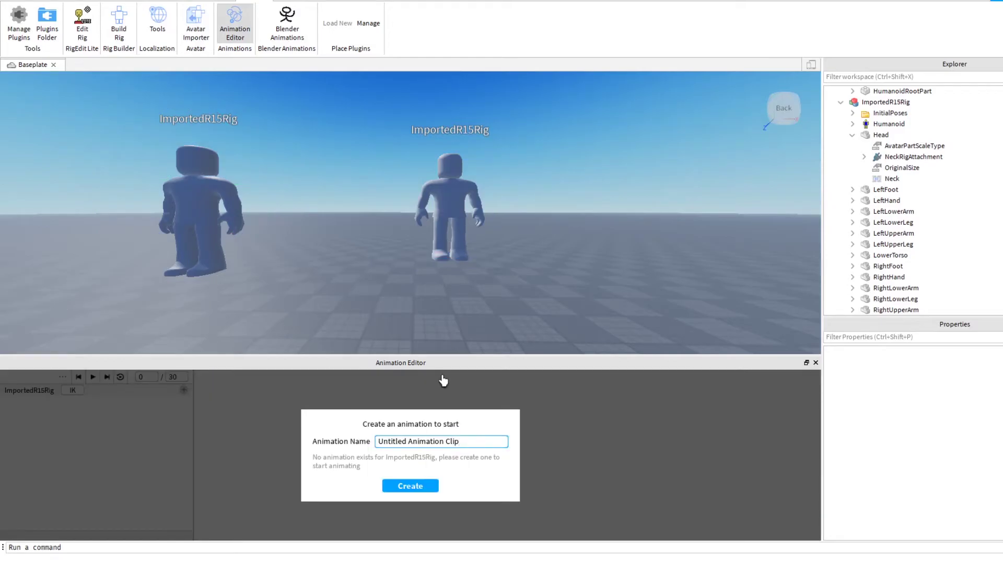
pyautogui.click(404, 486)
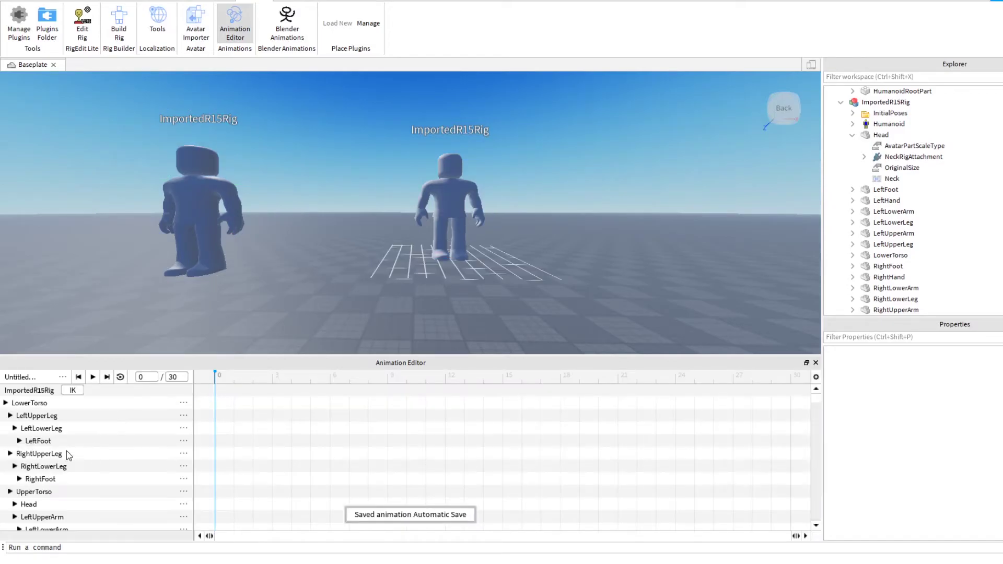
# Step: Test the LeftUpperLeg's rotation at frame 0, undo the pose and deselect the track
pyautogui.click(47, 416)
pyautogui.scroll(2, 484, 287)
pyautogui.scroll(2, 484, 286)
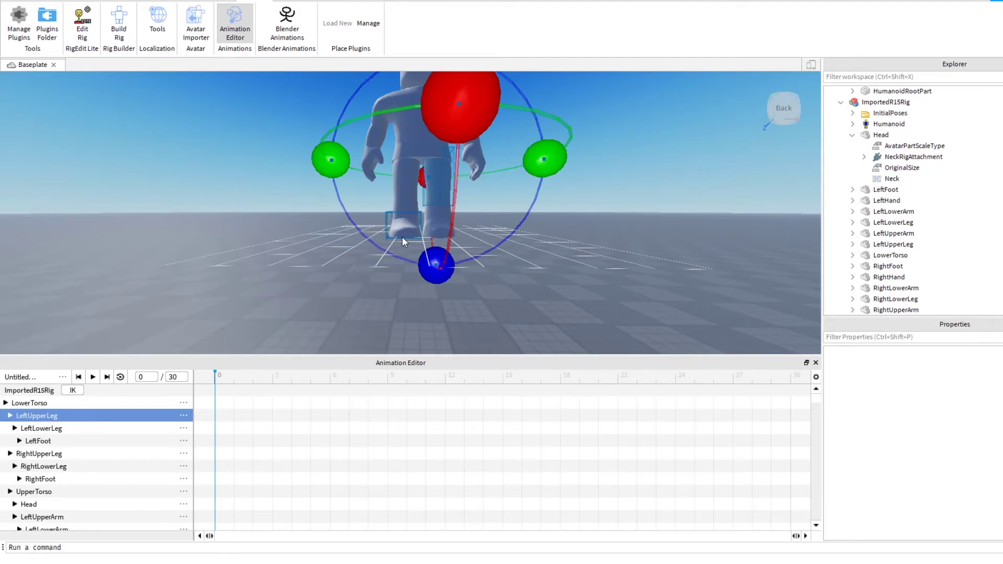
pyautogui.moveTo(435, 264); pyautogui.dragTo(415, 278)
pyautogui.moveTo(462, 175); pyautogui.dragTo(525, 227, button='middle')
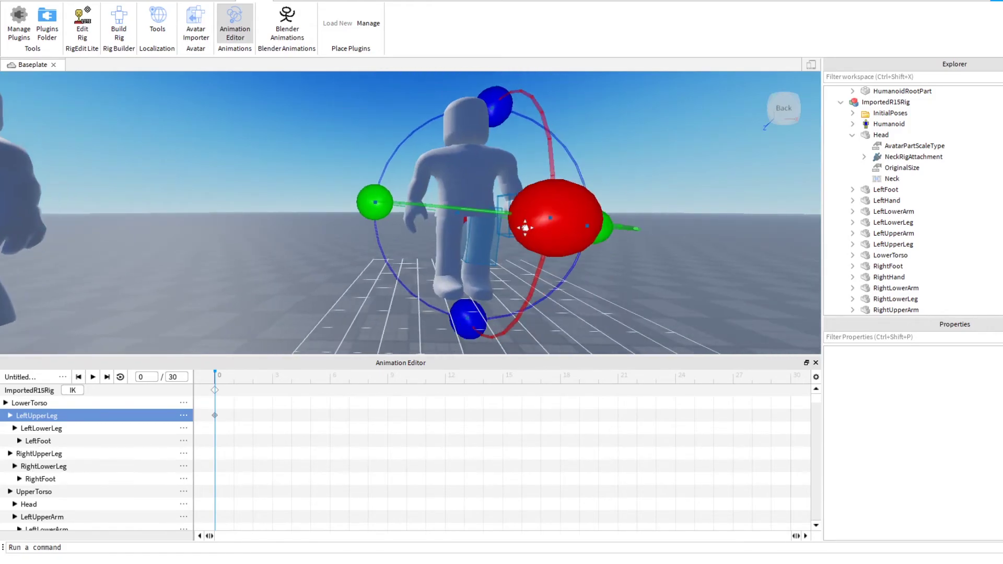
pyautogui.scroll(-3, 621, 223)
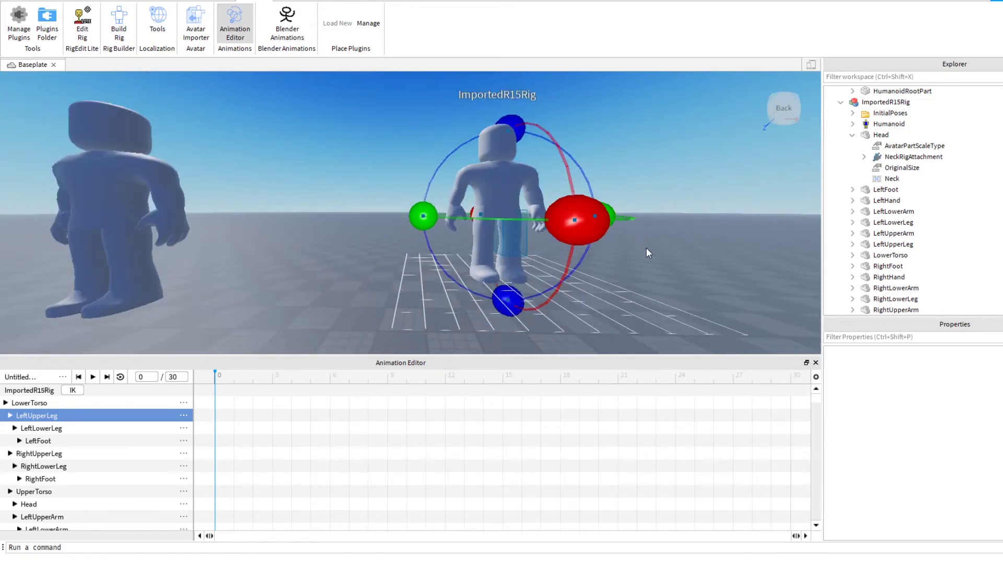
pyautogui.moveTo(647, 248); pyautogui.dragTo(626, 255, button='middle')
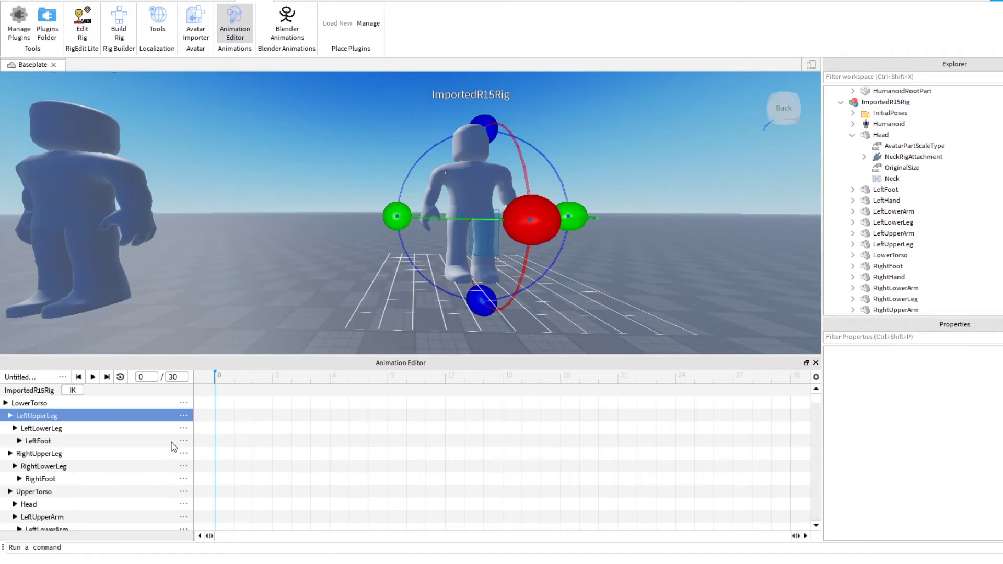
pyautogui.click(228, 444)
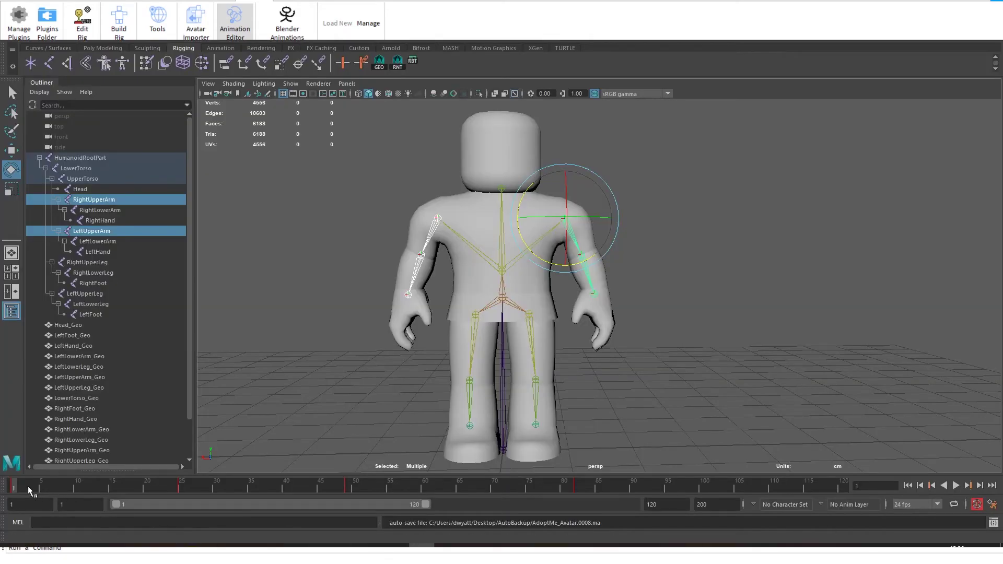
# Step: Play back the arm animation in Maya from frame 1 and export the whole scene as AvatarSkinAnim.fbx
pyautogui.hotkey('alt', 'v')
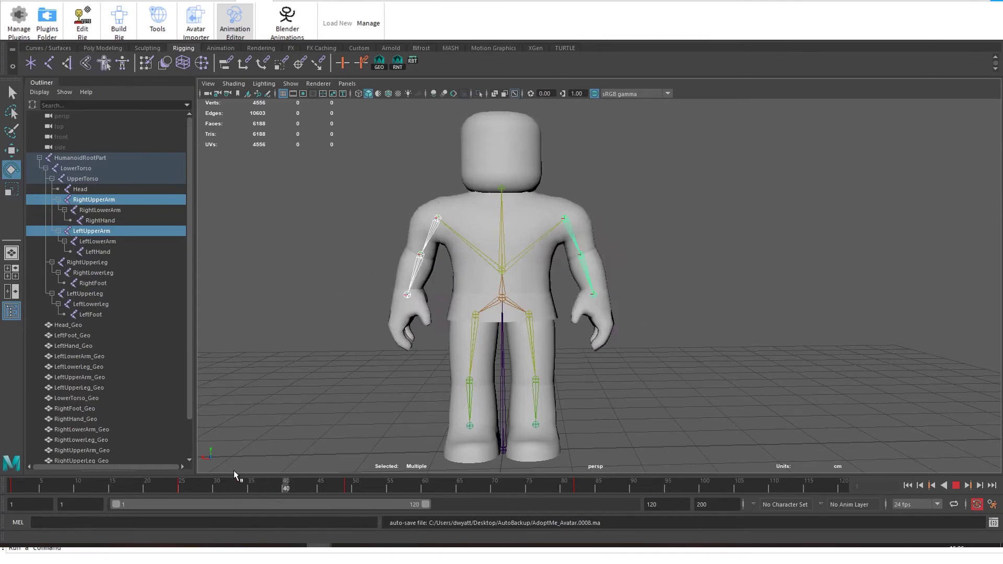
pyautogui.click(12, 485)
pyautogui.click(10, 17)
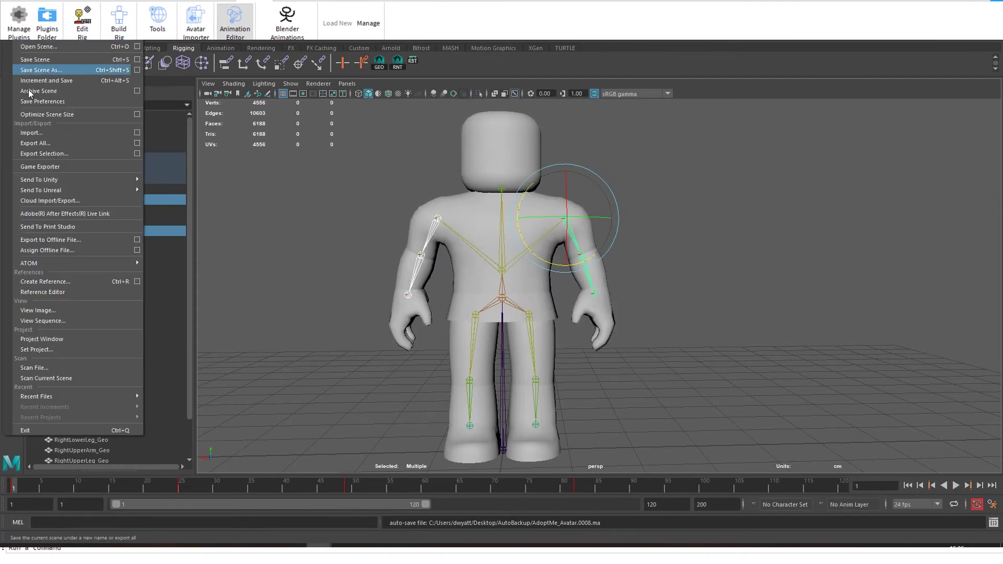
pyautogui.click(35, 143)
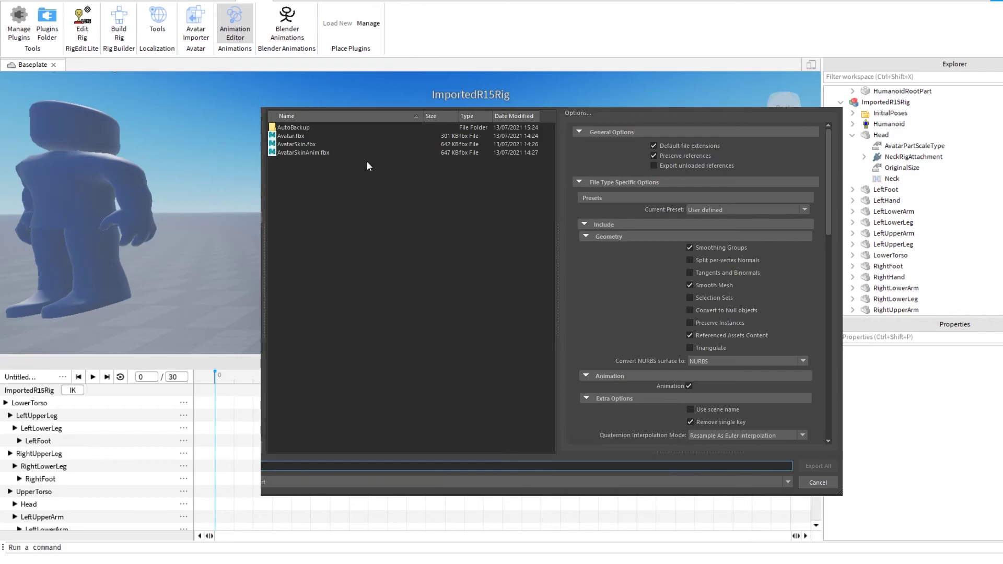
pyautogui.click(303, 152)
pyautogui.click(818, 465)
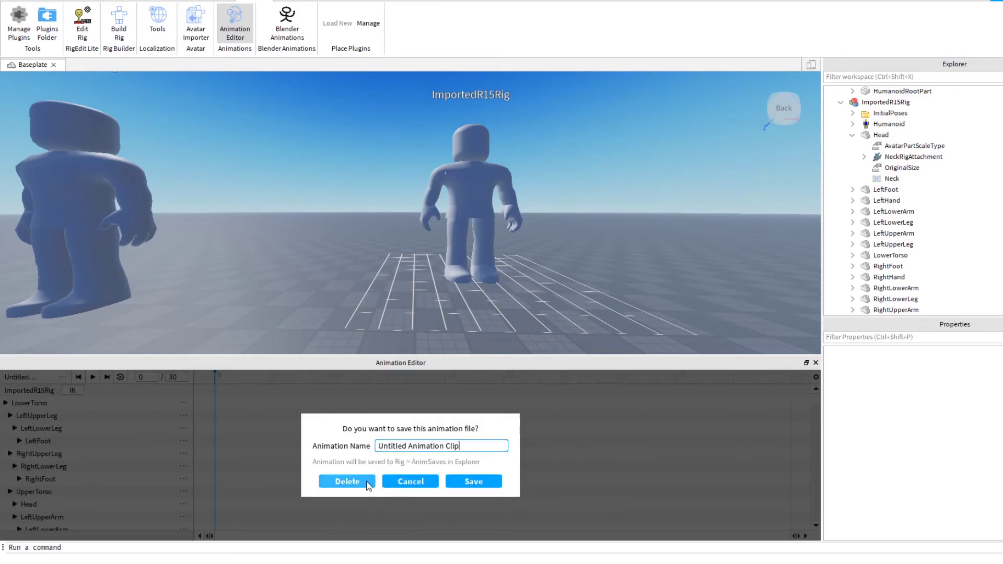
# Step: Import the exported FBX animation onto the second rig in Roblox Studio, discarding Untitled Animation Clip without saving
pyautogui.click(347, 481)
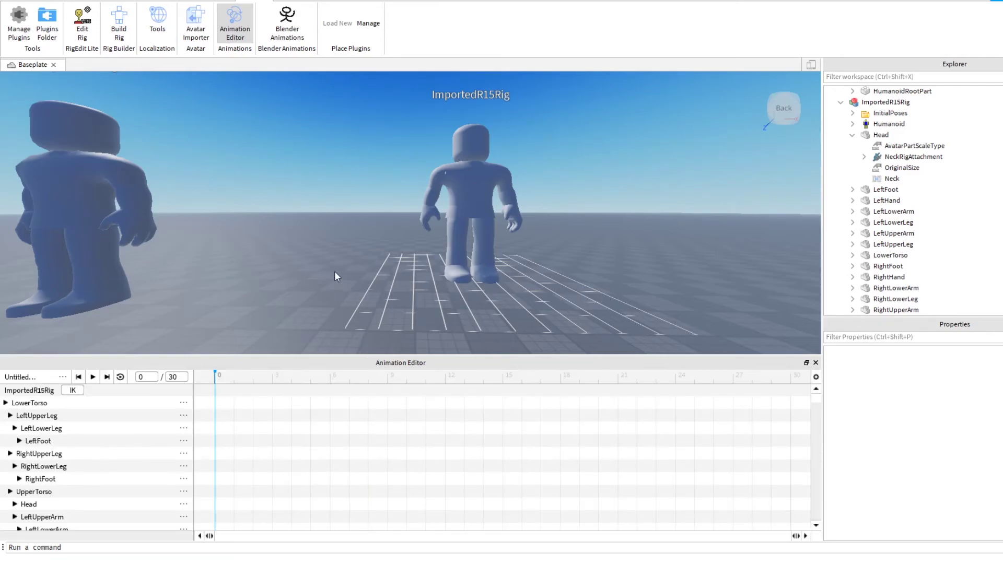
pyautogui.moveTo(235, 377); pyautogui.dragTo(57, 397)
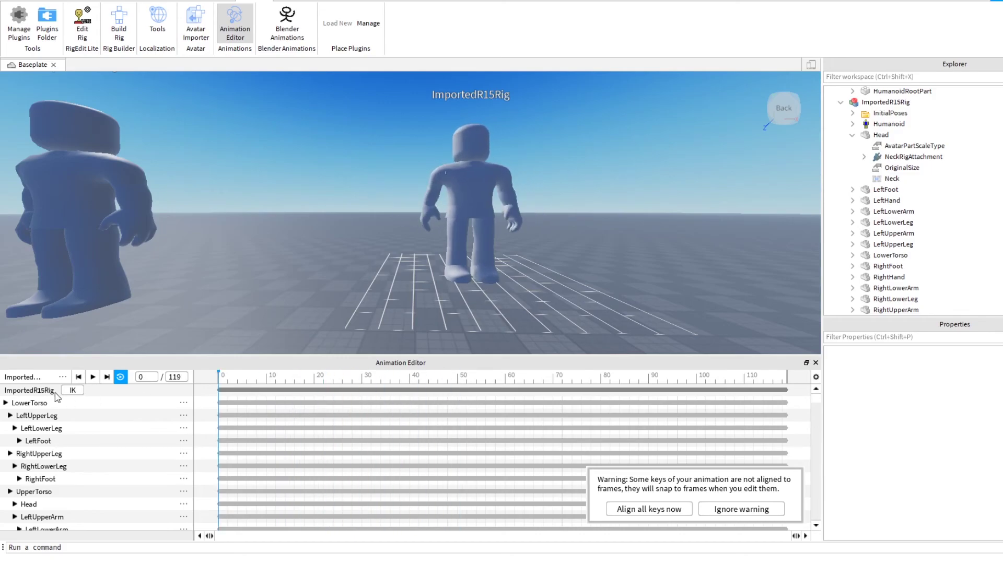
pyautogui.moveTo(598, 217); pyautogui.dragTo(597, 217, button='right')
pyautogui.scroll(-1, 606, 249)
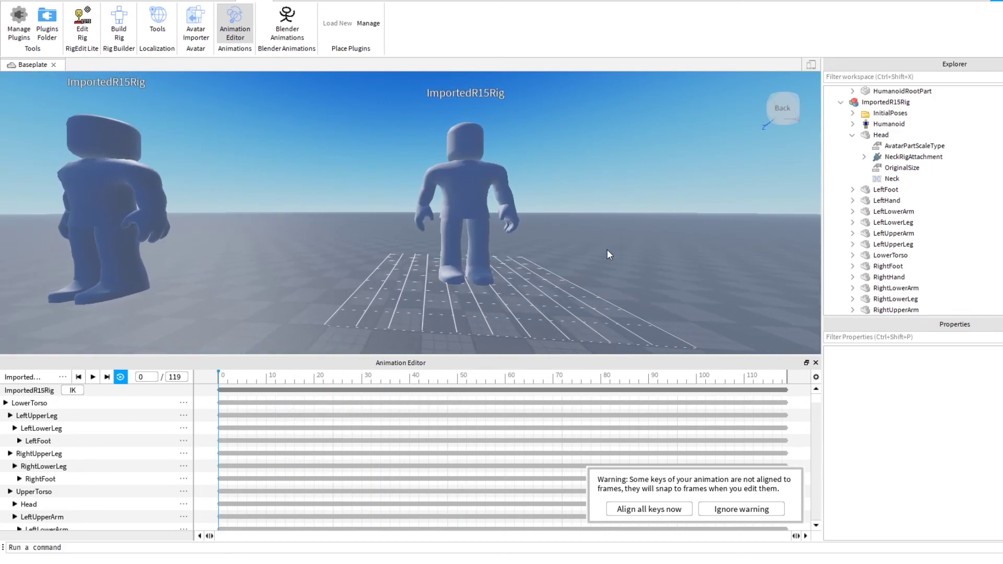